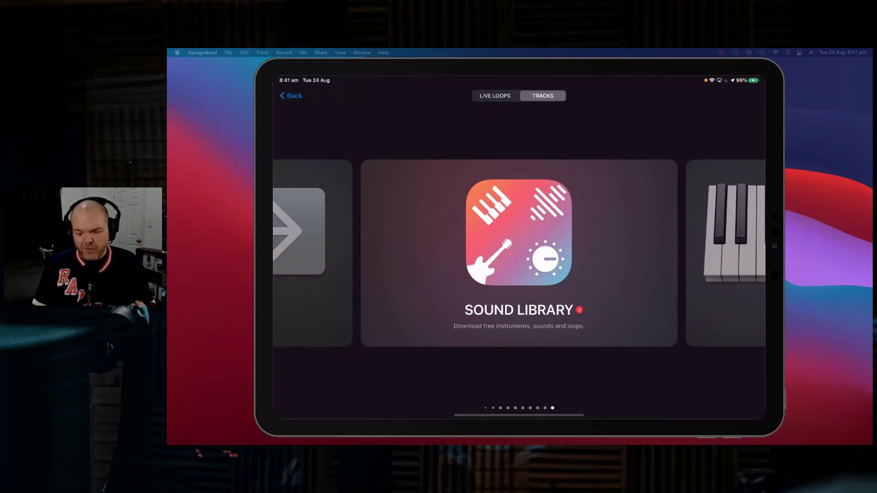
Step: Return to the song's Tracks view, play the arrangement, stop it and rewind to the start
click(294, 95)
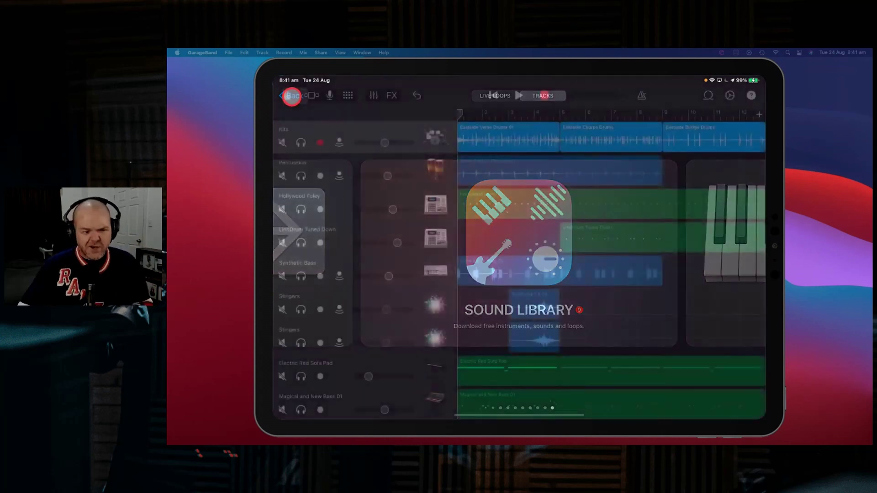
scroll(580, 259, down, 10)
scroll(579, 258, up, 10)
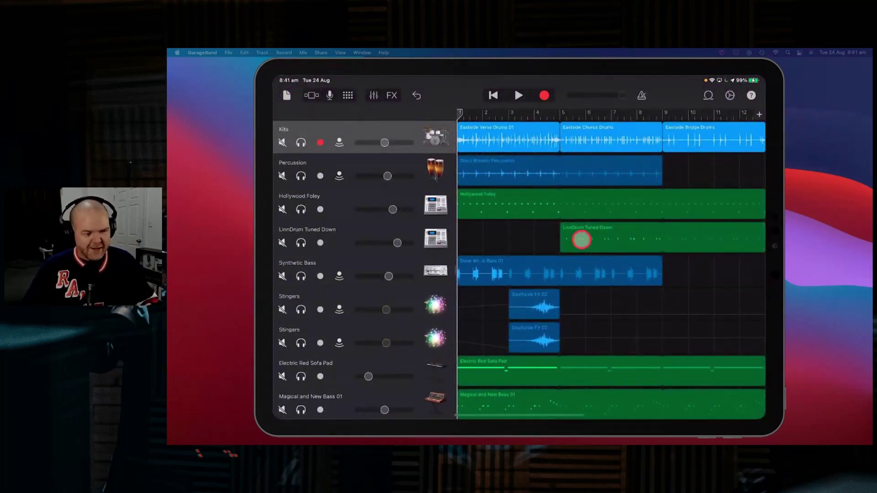
click(520, 96)
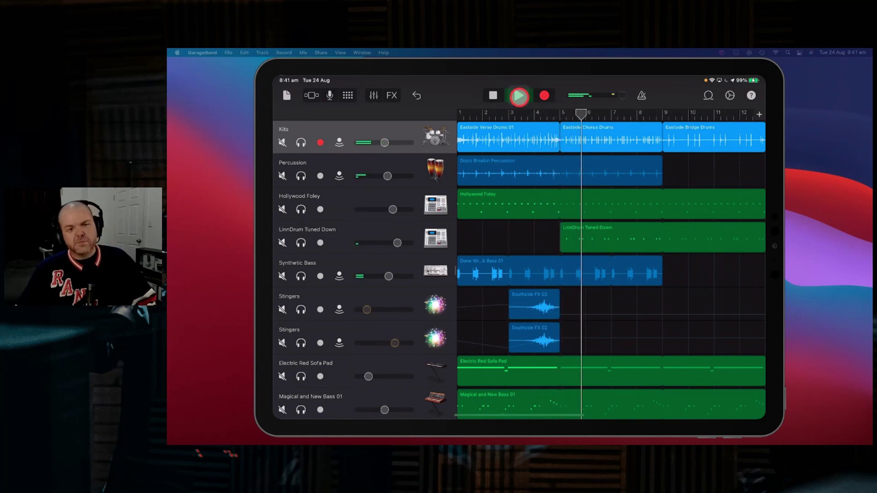
click(519, 96)
click(493, 95)
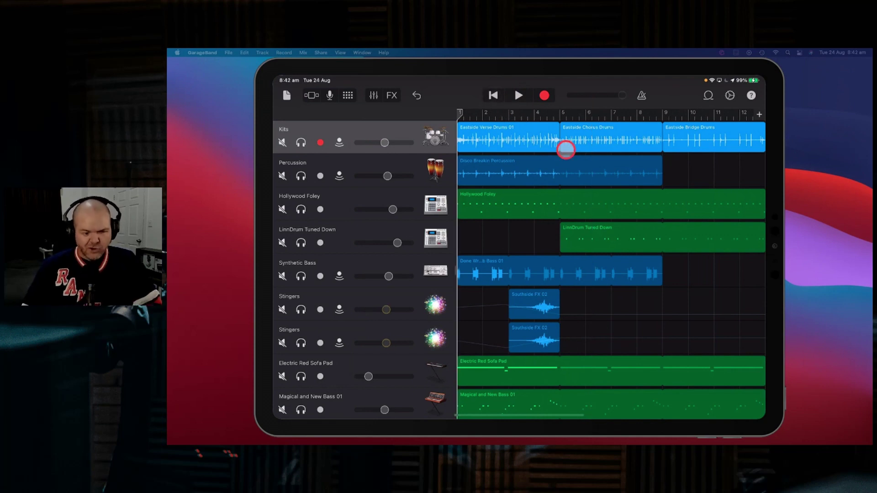
Step: Select each track in turn: both Stingers, Synthetic Bass, LinnDrum Tuned Down, Hollywood Foley, Percussion, Kits
scroll(553, 322, down, 6)
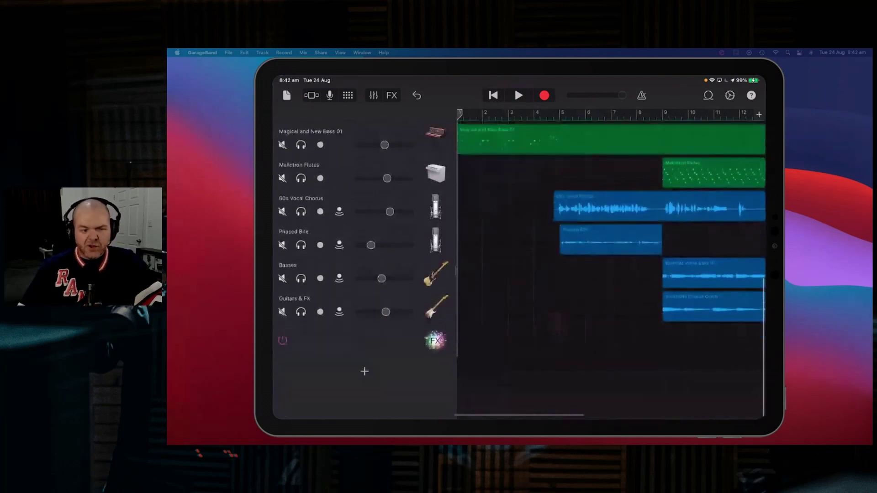
scroll(560, 317, up, 10)
click(438, 305)
click(438, 332)
click(435, 265)
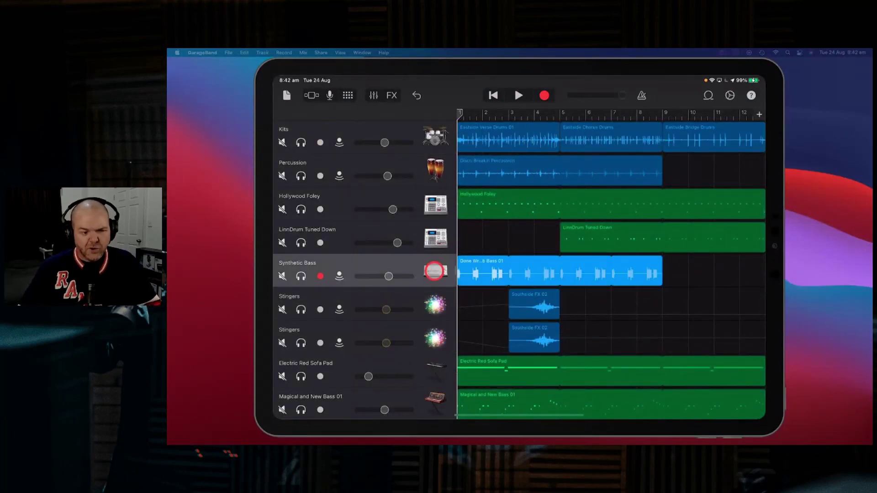
click(435, 236)
click(436, 201)
click(437, 164)
click(437, 144)
scroll(530, 263, down, 10)
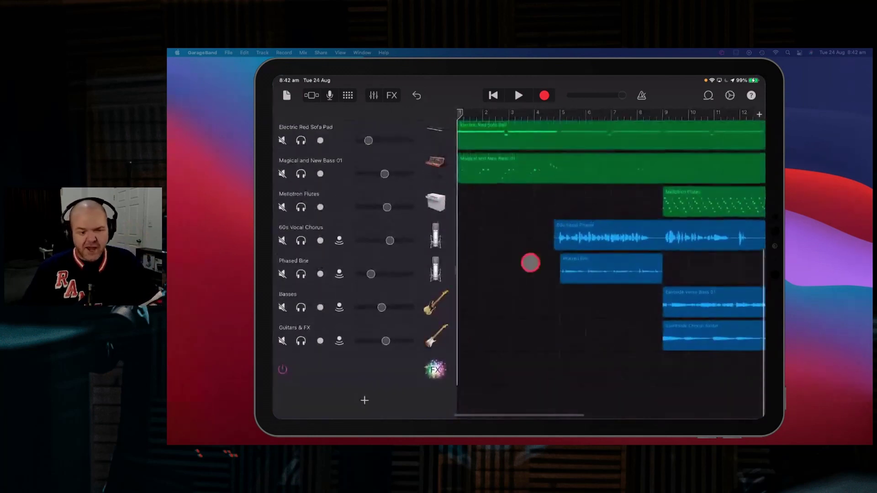
scroll(533, 266, up, 10)
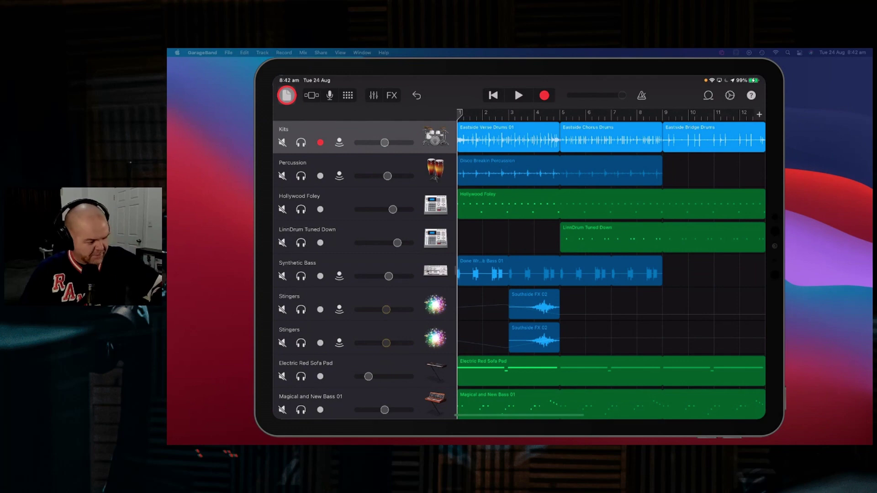
Step: Save the song to My Songs, go up to iCloud Drive and enter the GarageBand for iOS folder
click(287, 95)
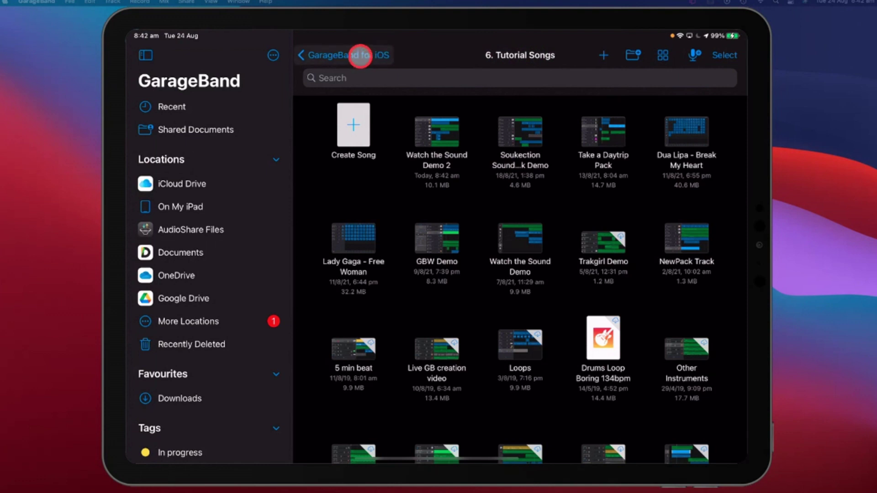
click(361, 55)
click(340, 56)
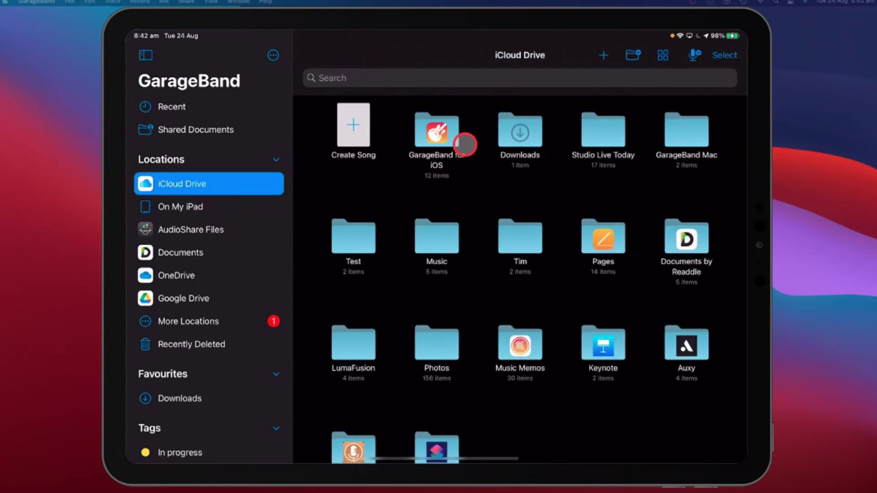
click(437, 133)
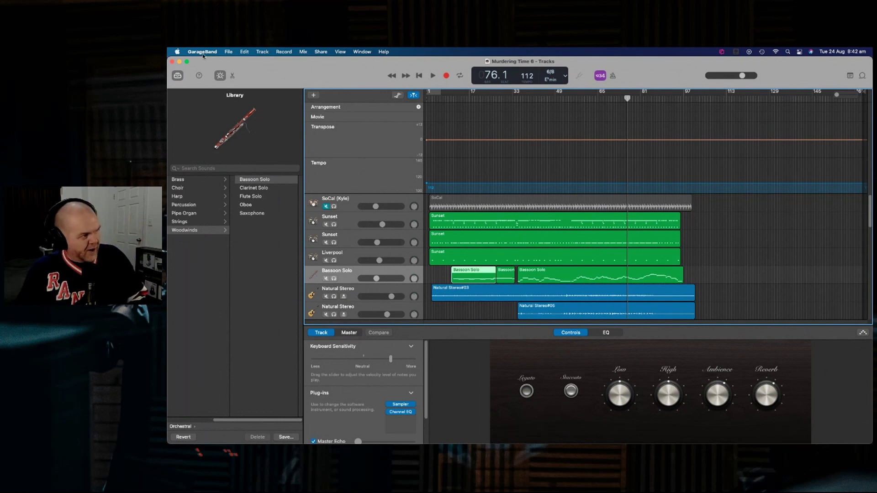
Step: Close Murdering Time 6 with File > Close
click(227, 52)
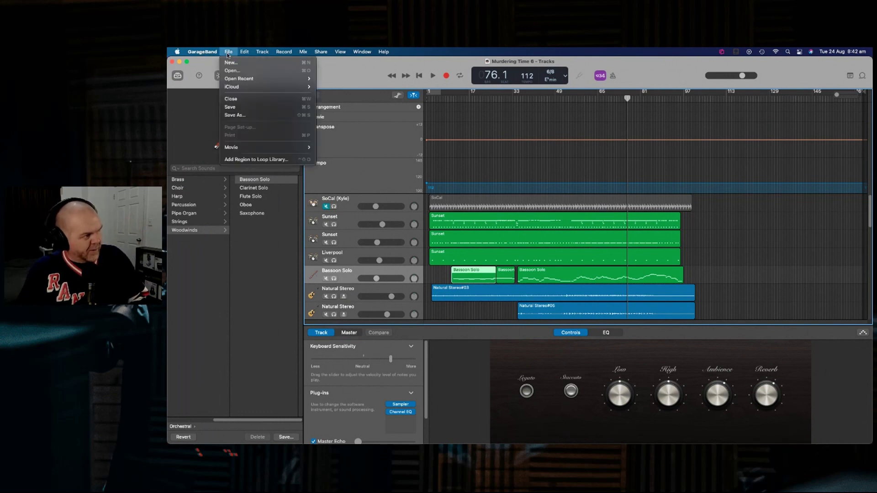
click(260, 99)
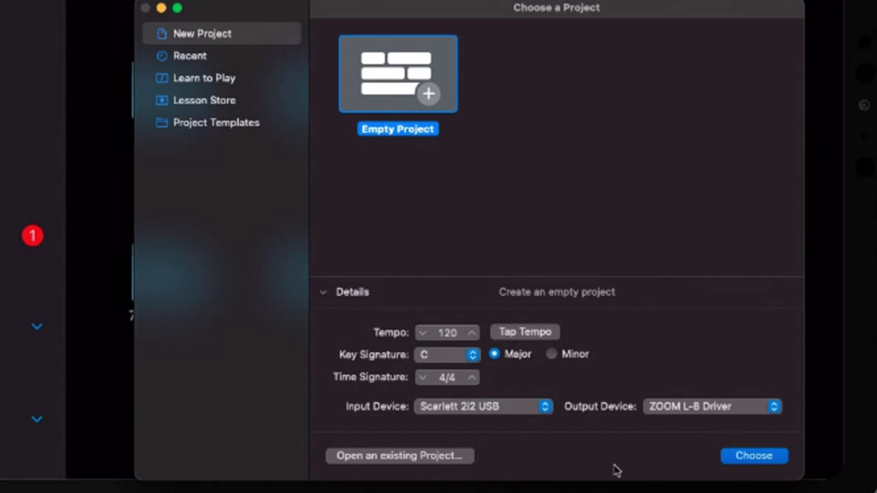
Step: Choose Open an existing Project, browse iCloud Drive and group the file list by name
click(402, 457)
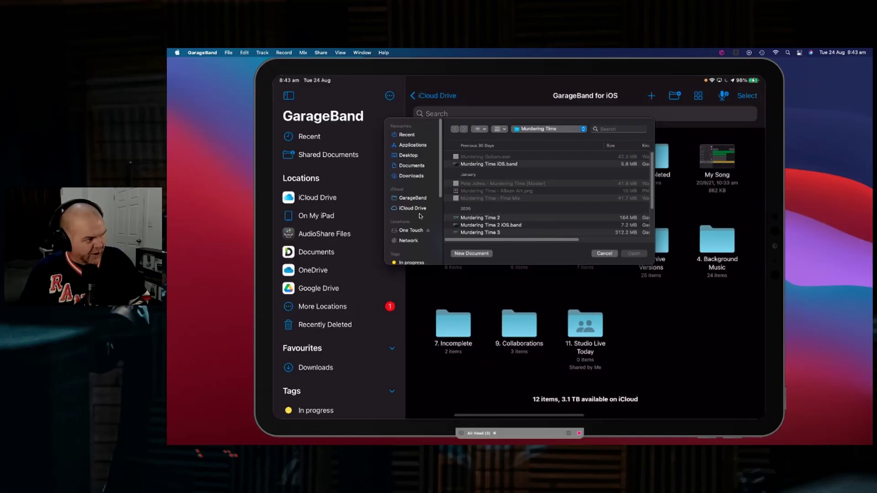
click(415, 208)
scroll(491, 186, down, 10)
scroll(490, 179, up, 10)
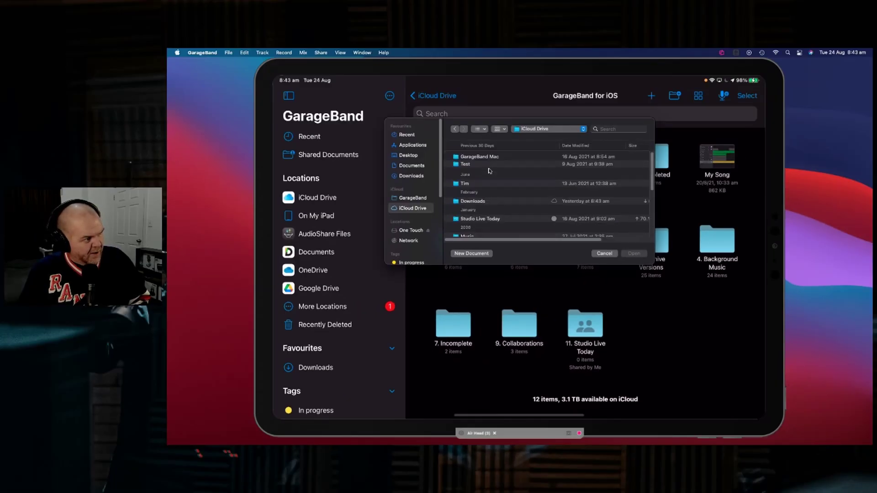
click(499, 129)
click(520, 156)
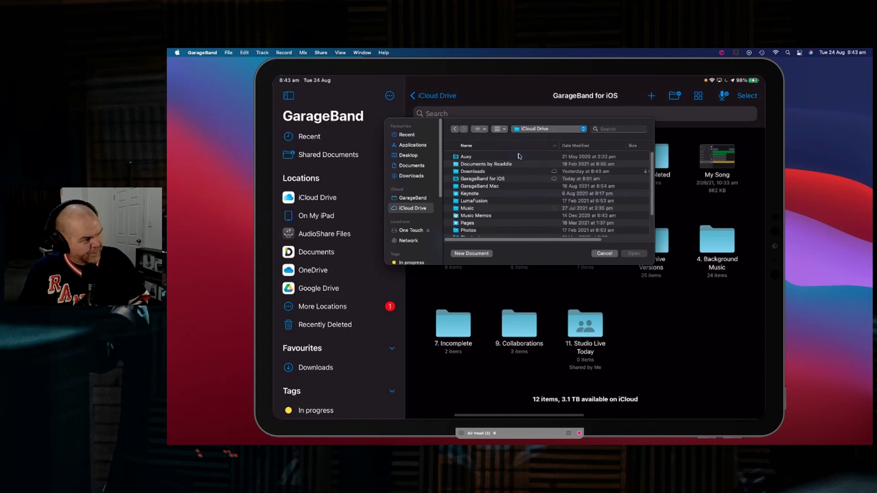
Step: Open Watch the Sound Demo 2 from GarageBand for iOS > 6. Tutorial Songs
scroll(482, 210, down, 1)
double_click(486, 178)
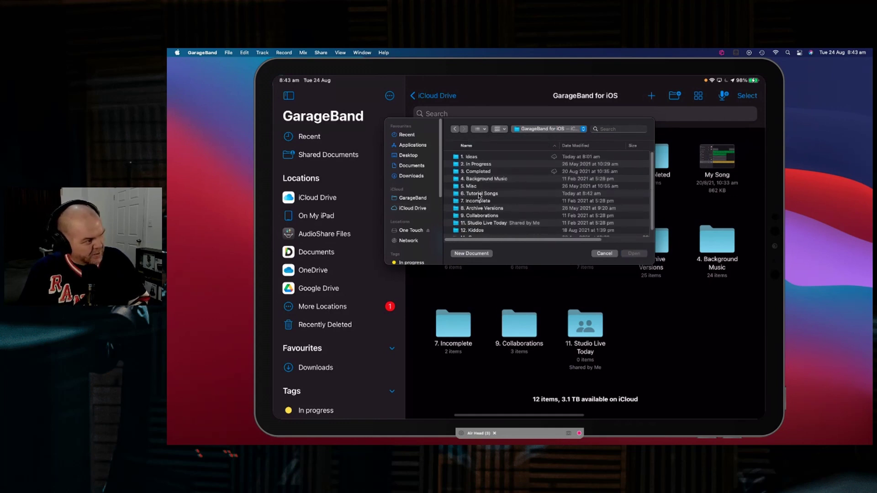
double_click(479, 194)
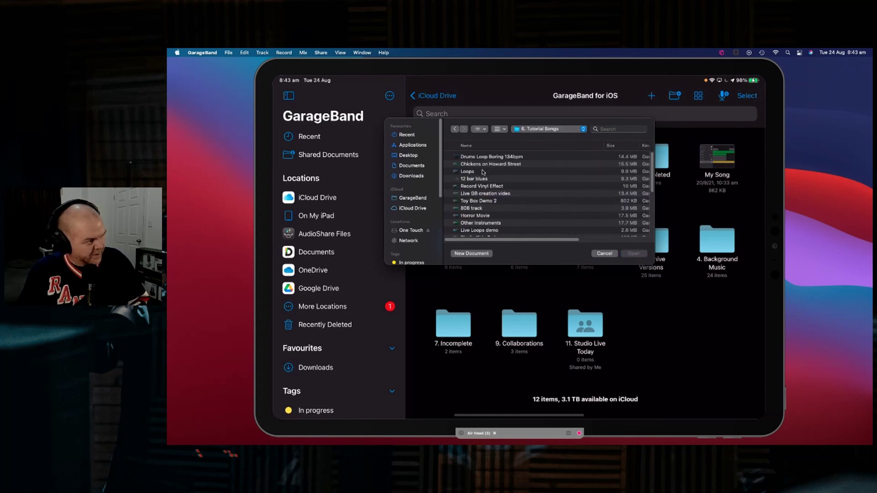
scroll(483, 172, down, 5)
click(490, 209)
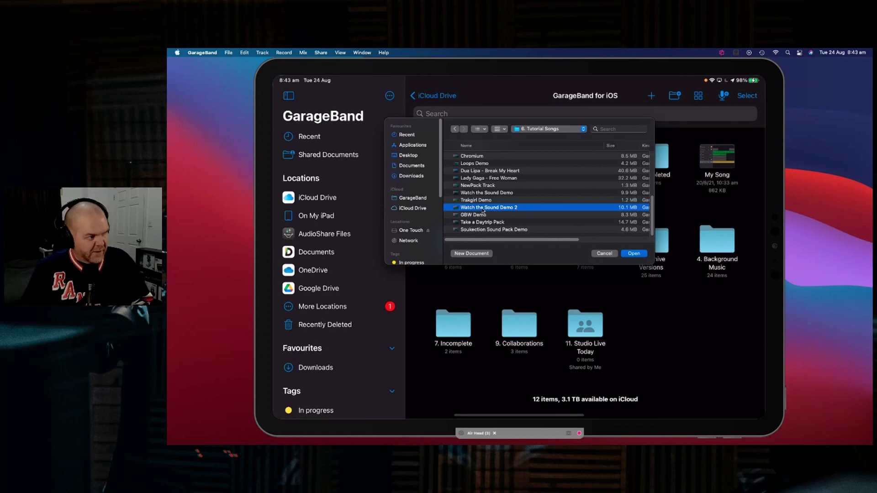
click(633, 253)
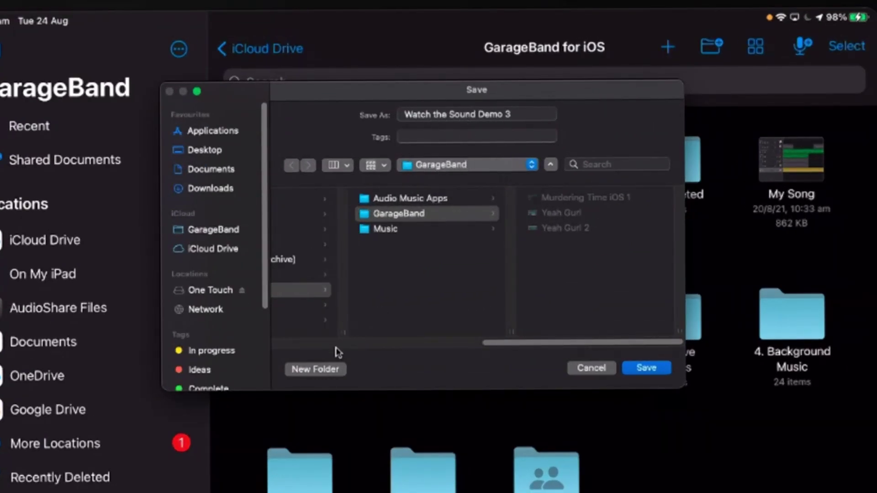
Step: Pick iCloud Drive > GarageBand Mac as the location and save Watch the Sound Demo 3 there
click(434, 346)
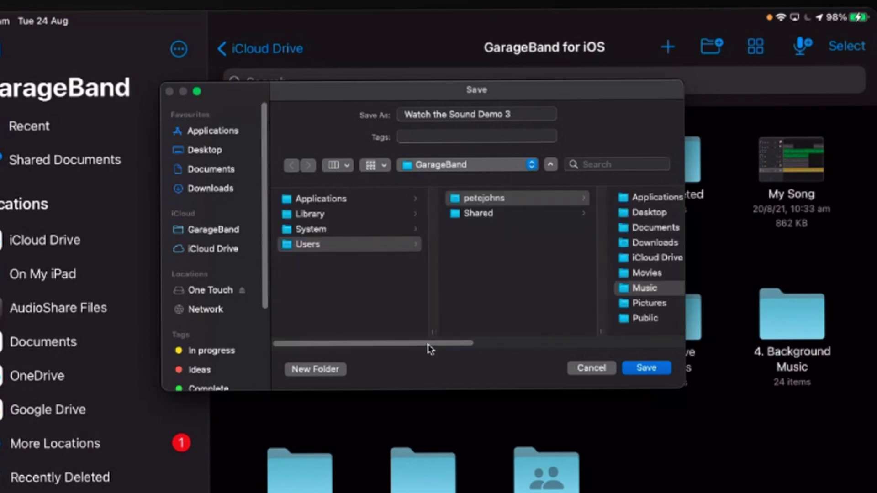
click(228, 249)
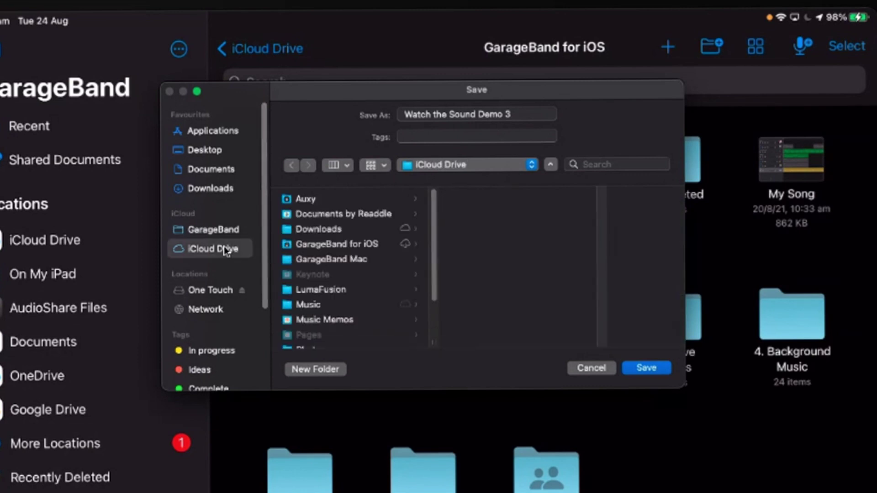
click(331, 261)
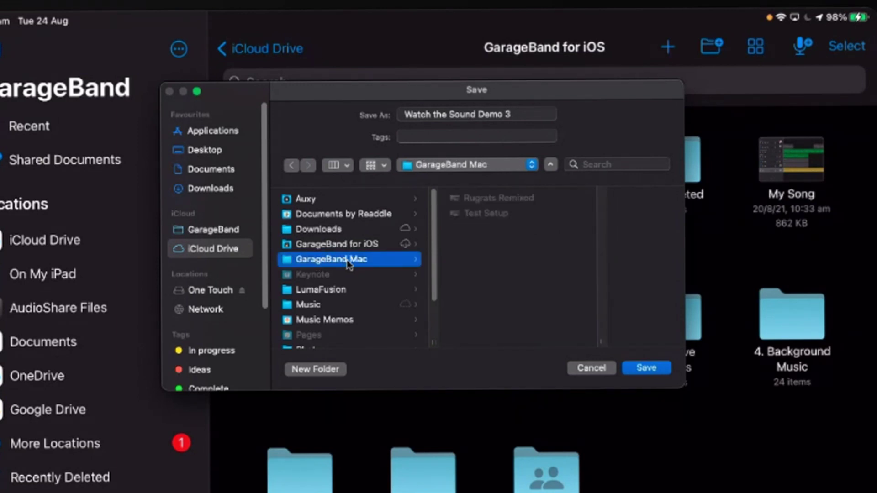
click(647, 368)
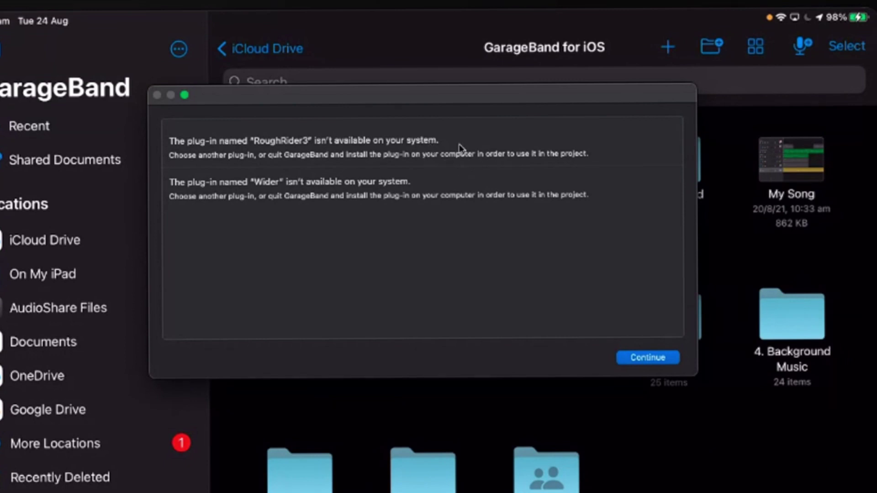
Step: Continue past the alert about the missing RoughRider3 and Wider plug-ins
click(648, 358)
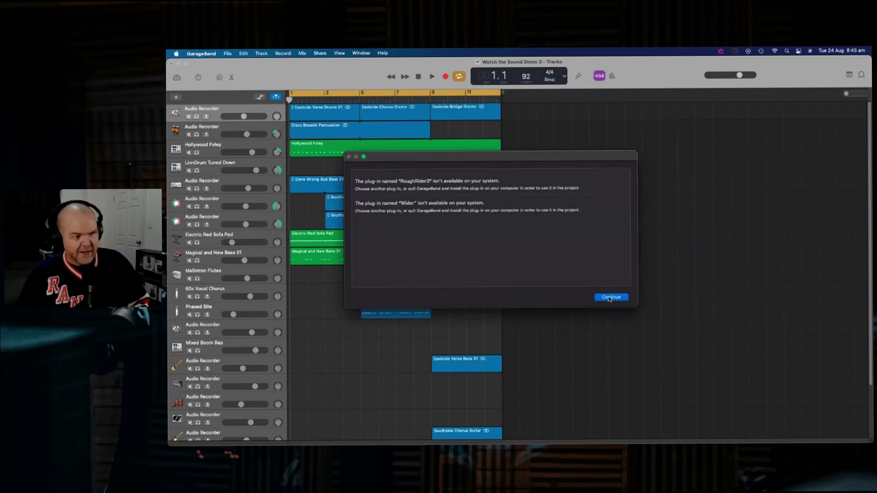
click(610, 297)
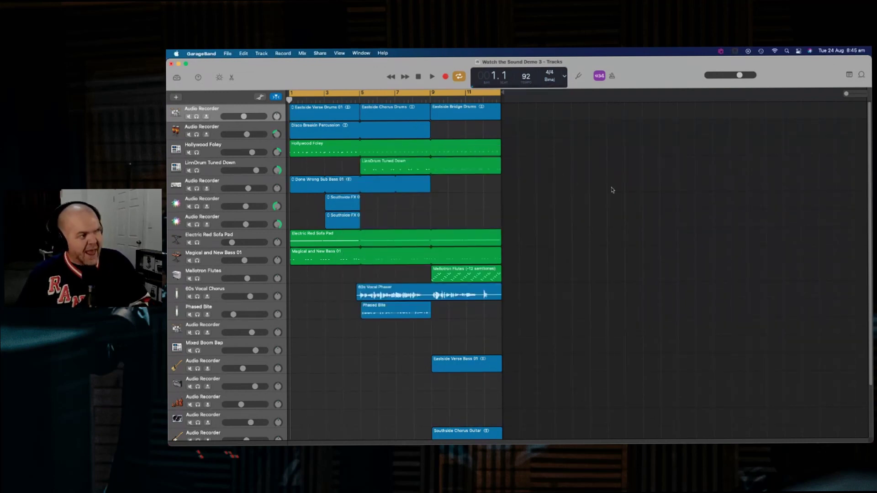
scroll(299, 263, down, 3)
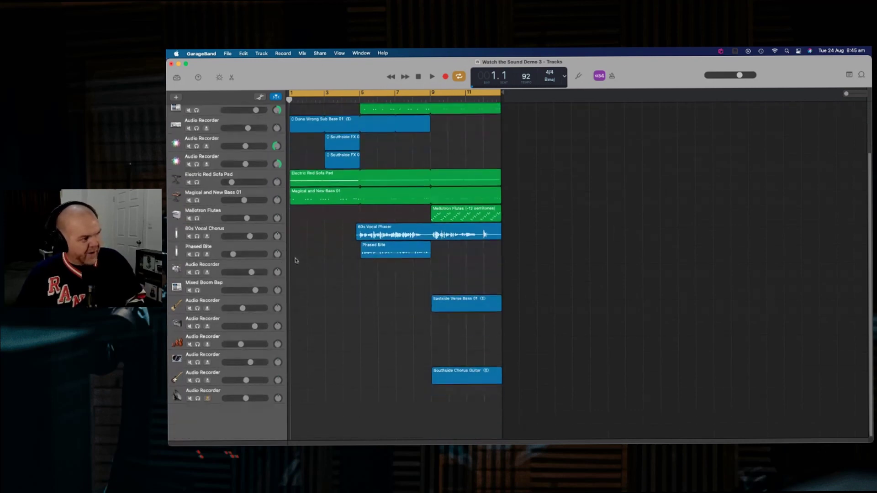
scroll(300, 262, up, 3)
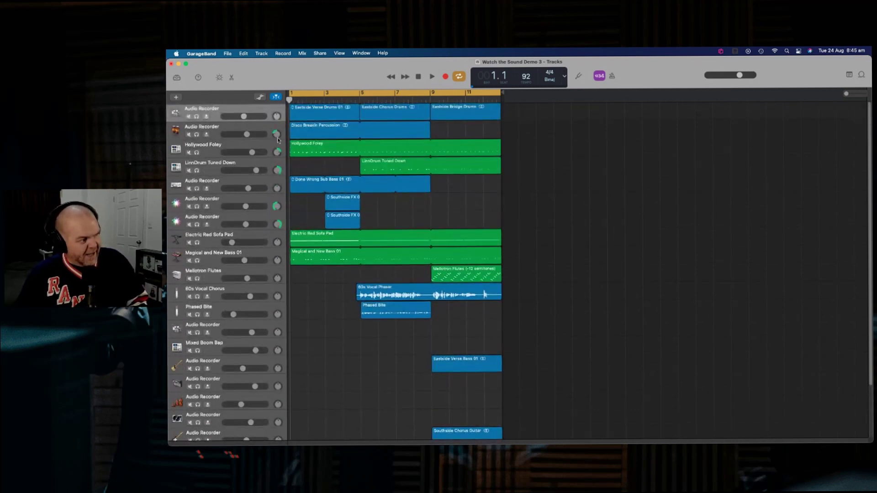
scroll(309, 259, down, 3)
scroll(338, 293, up, 3)
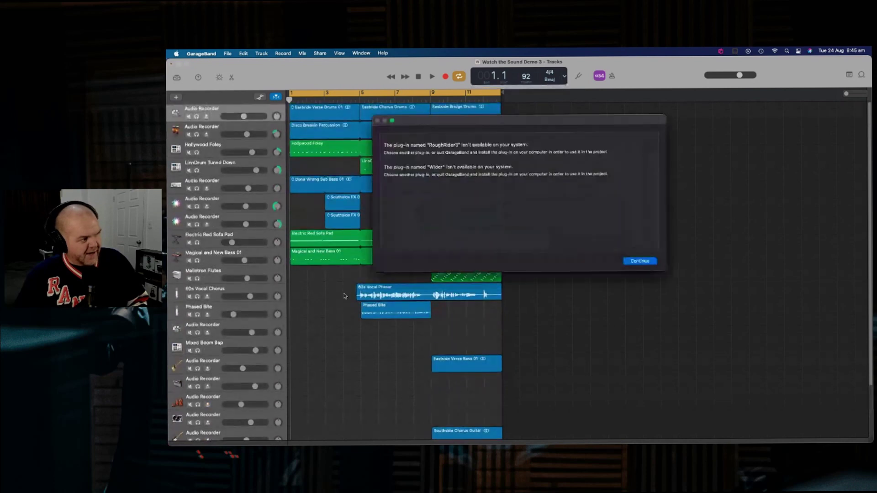
click(640, 262)
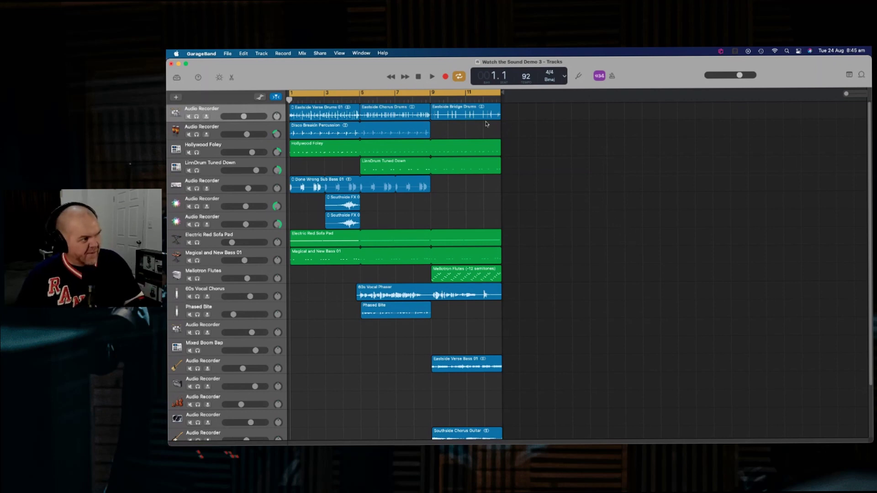
Step: Play and stop the arrangement, turn off Cycle, and move the playhead back to bar 1
click(431, 77)
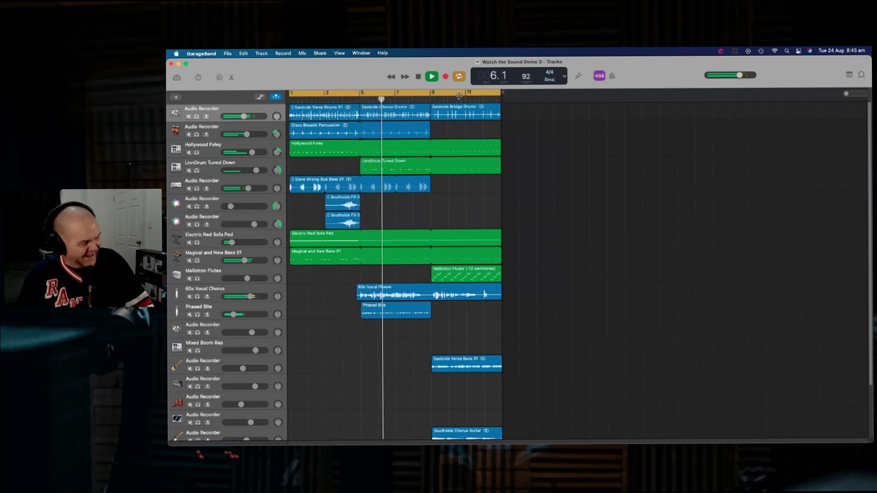
key(space)
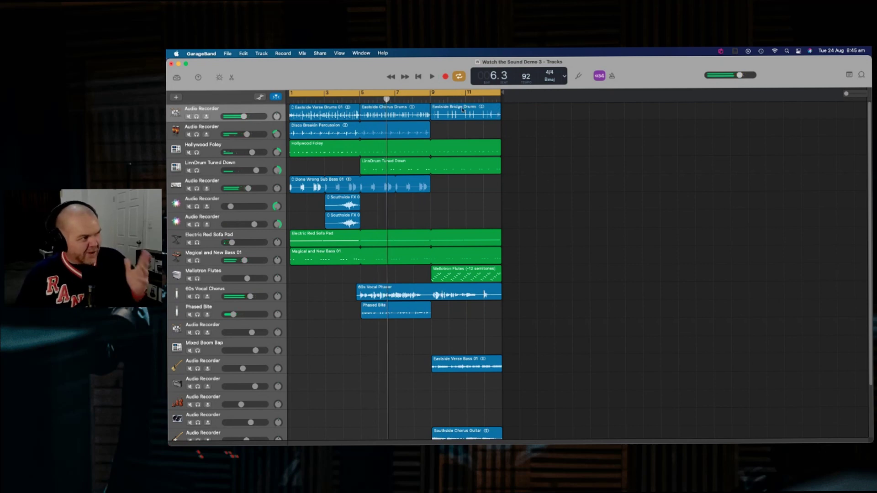
click(460, 78)
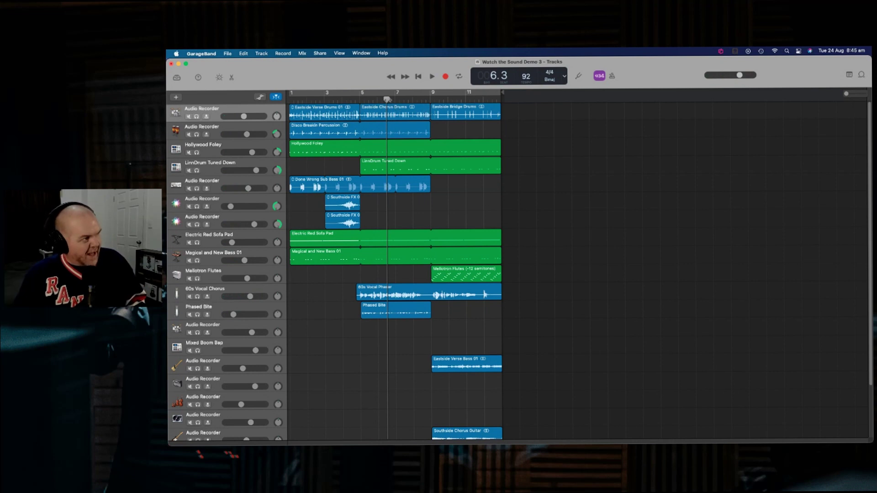
drag(387, 100, 289, 100)
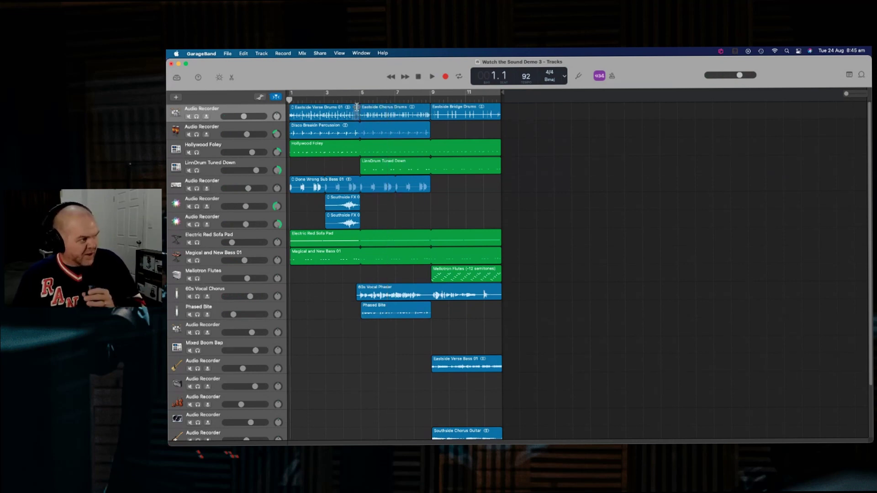
Step: Select the drum, Eastside Chorus/Bridge, Disco Breakin, Hollywood Foley and LinnDrum regions, then deselect
click(322, 114)
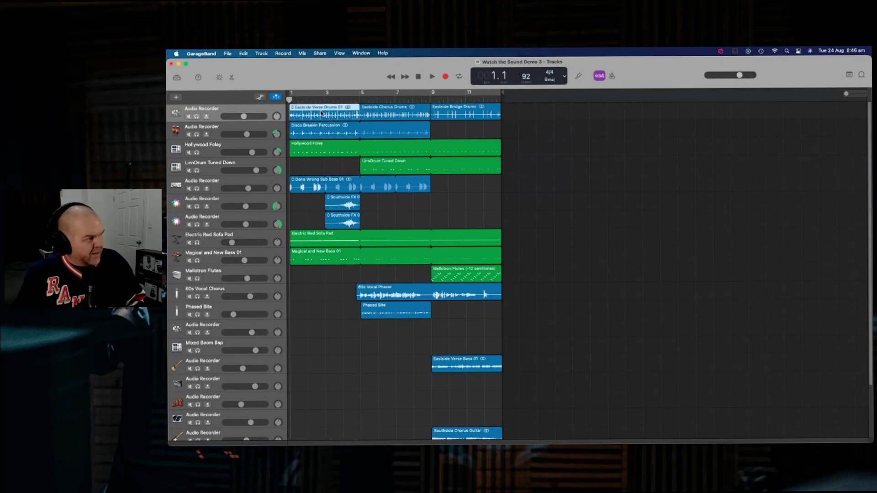
click(366, 108)
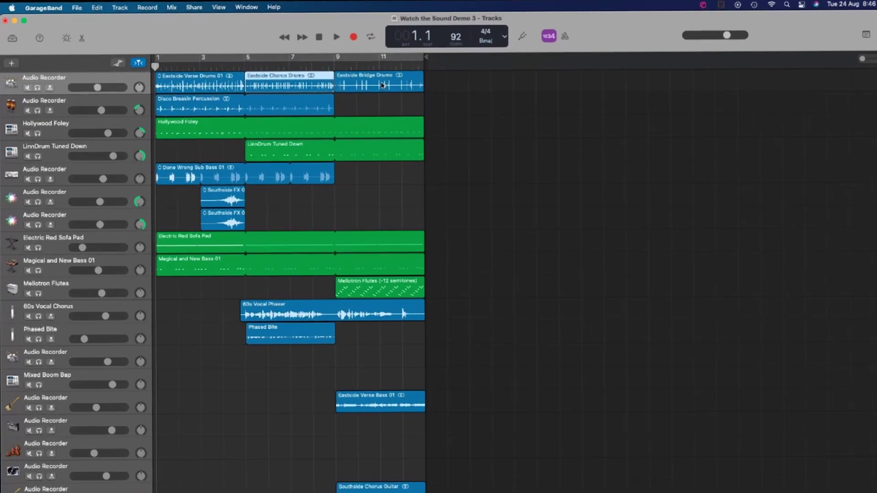
click(382, 84)
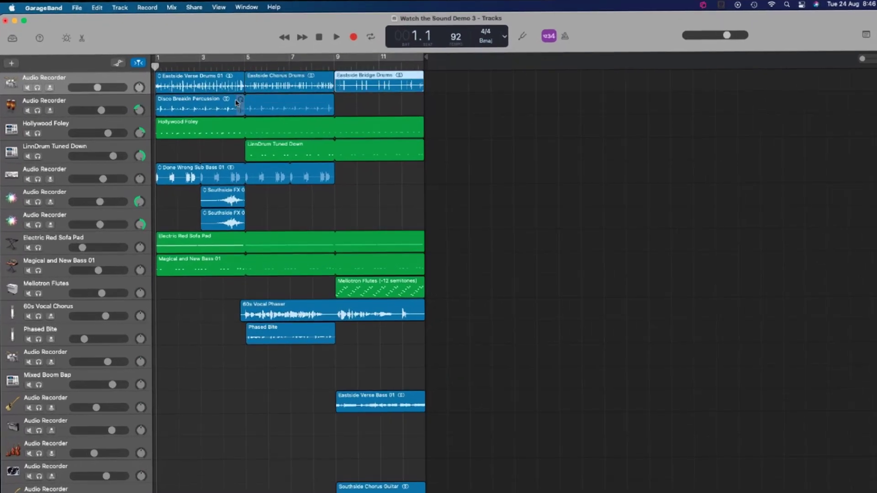
click(268, 110)
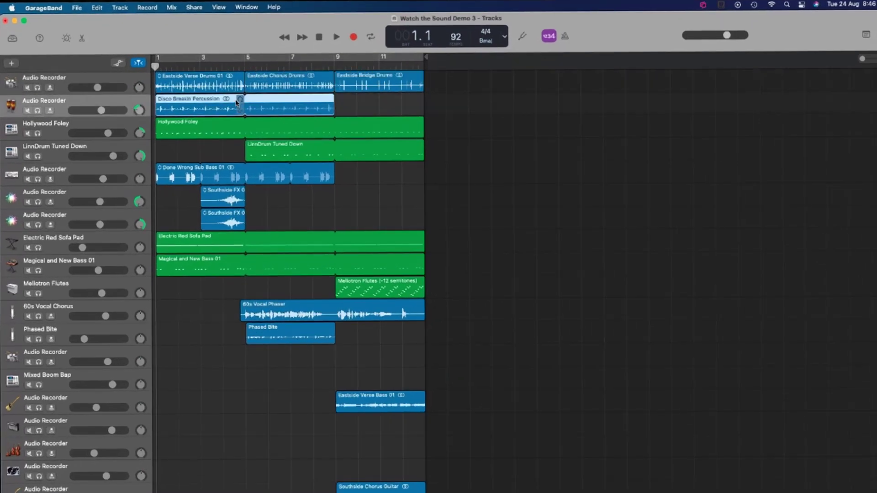
click(129, 127)
click(142, 150)
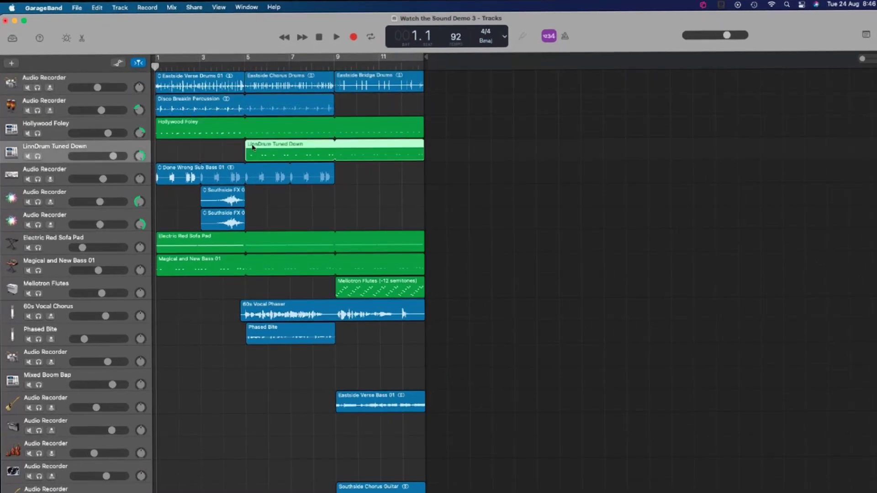
click(374, 215)
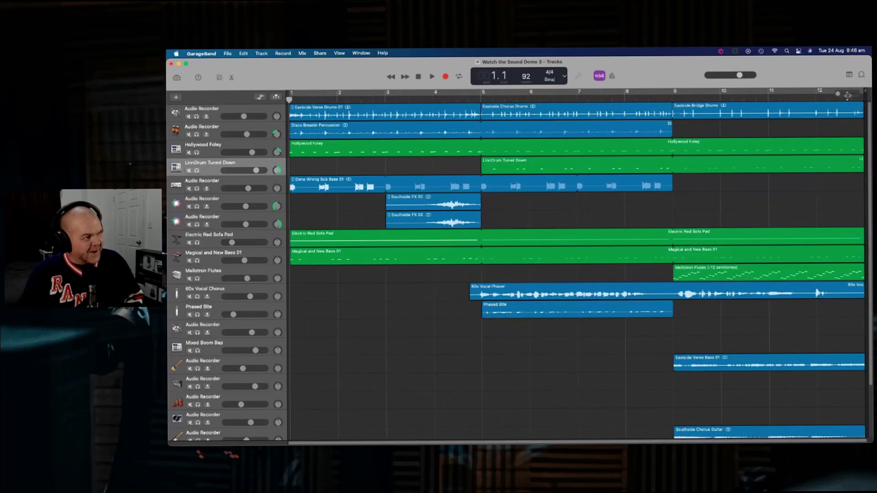
Step: Zoom the timeline in on the opening bars
drag(848, 96, 838, 97)
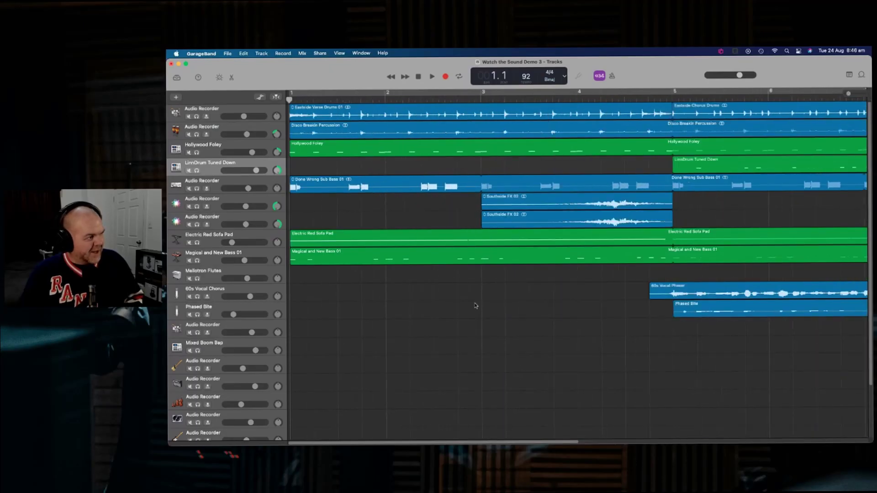
scroll(362, 259, down, 3)
scroll(362, 259, up, 3)
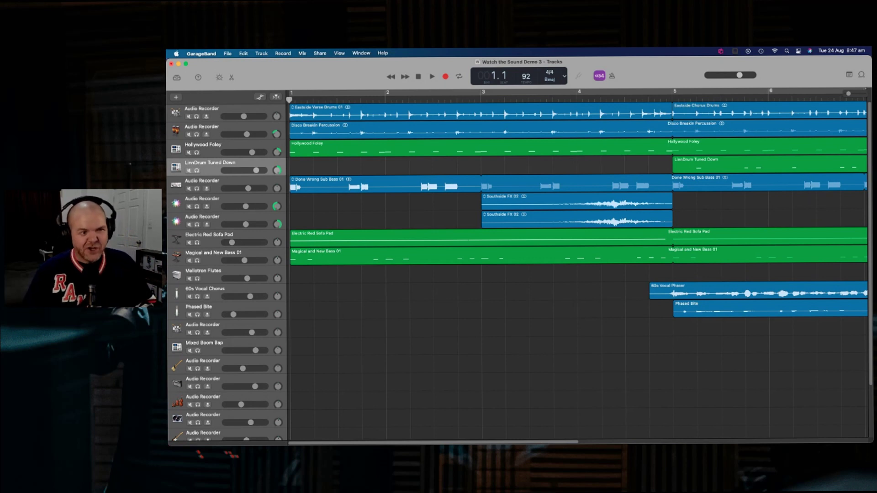
Step: Share Project to GarageBand for iOS into 6. Tutorial Songs, appending '(from Mac)' to the name
click(205, 54)
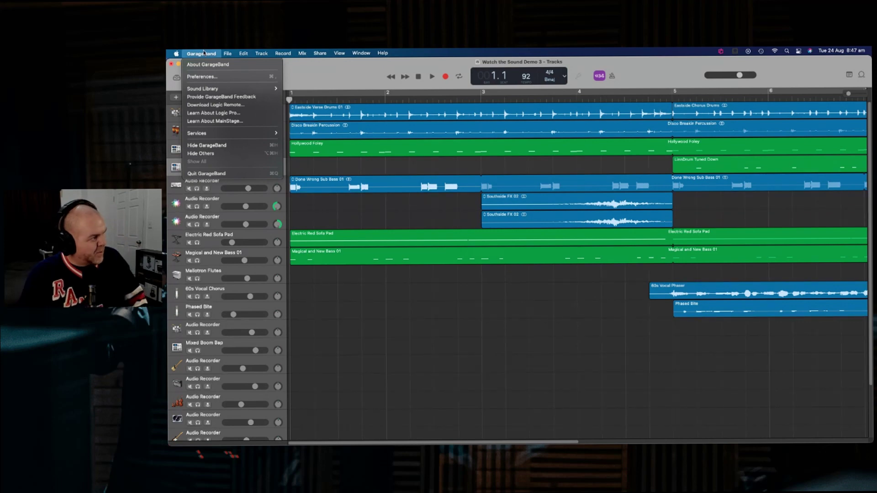
mouse_move(319, 53)
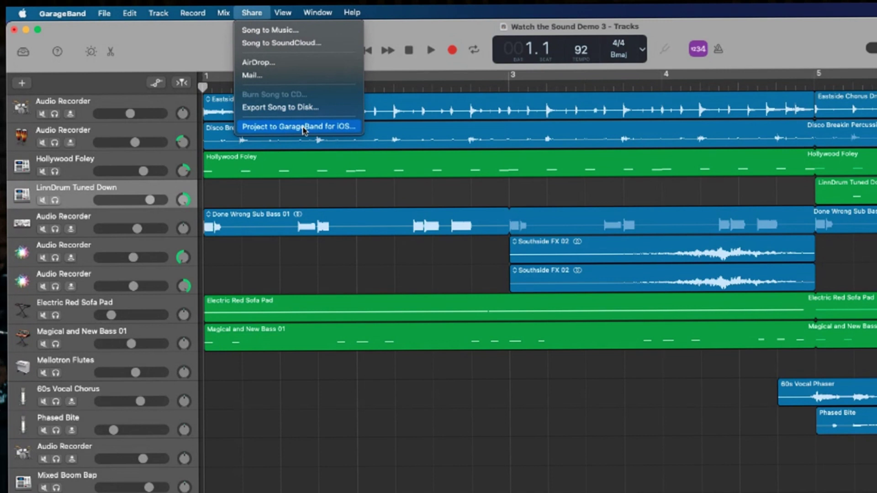
click(304, 128)
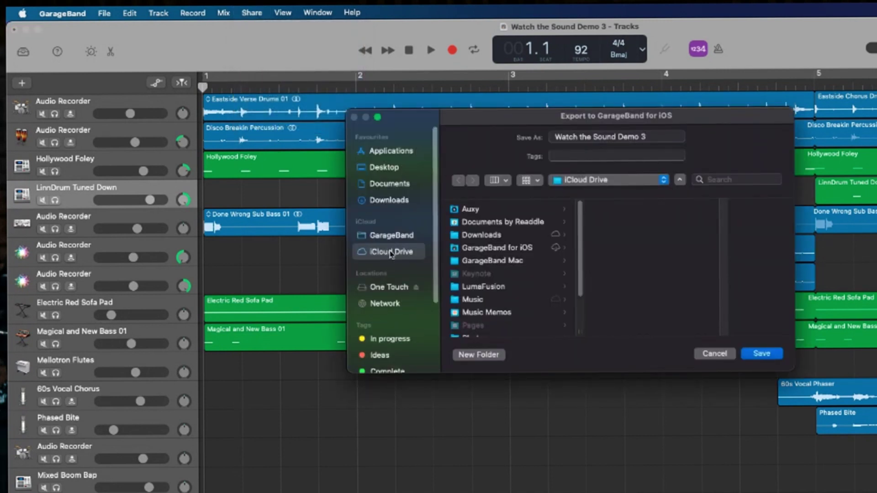
click(499, 249)
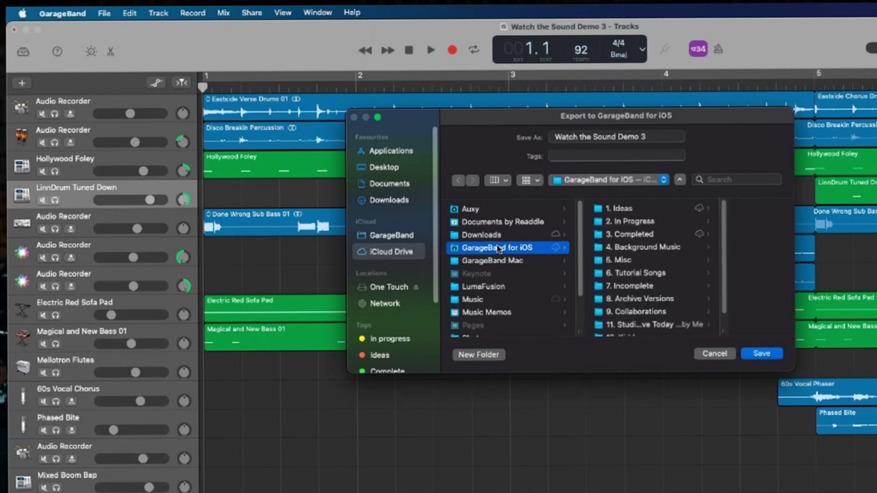
click(633, 275)
click(658, 137)
text((from Mac))
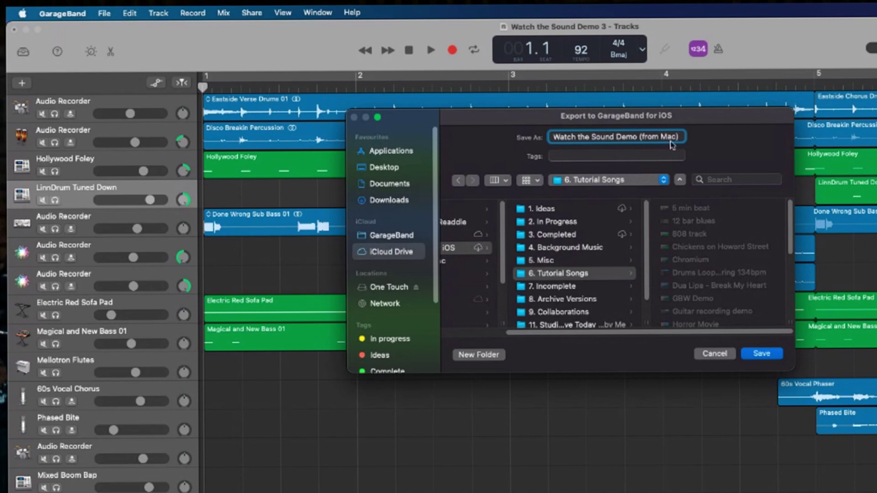
click(767, 355)
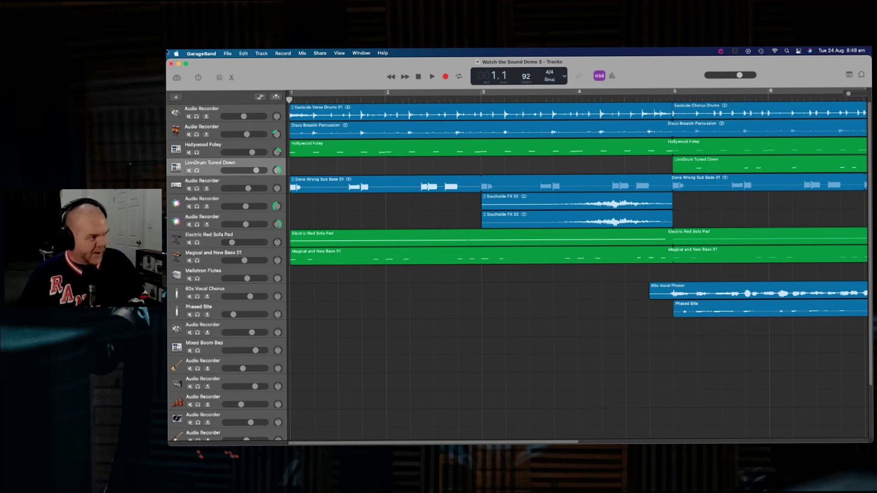
Step: Minimise the Mac window and open Watch the Sound Demo (from Mac) from the iPad's 6. Tutorial Songs
click(178, 65)
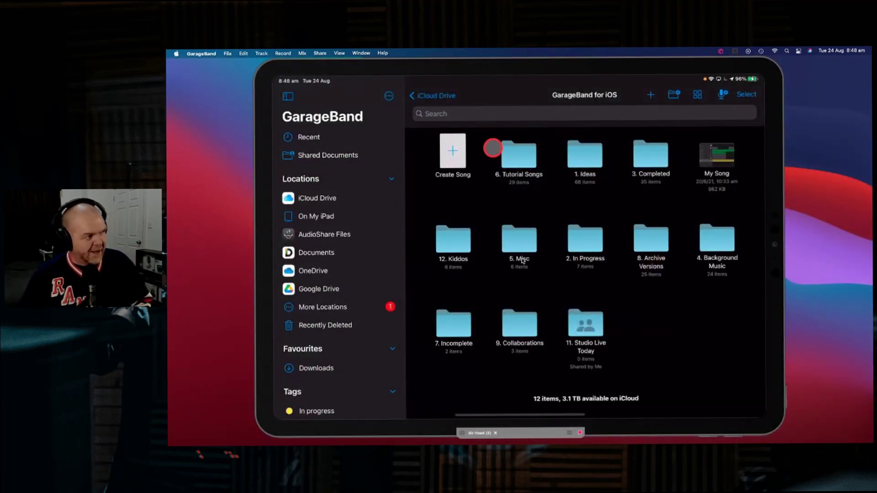
click(530, 160)
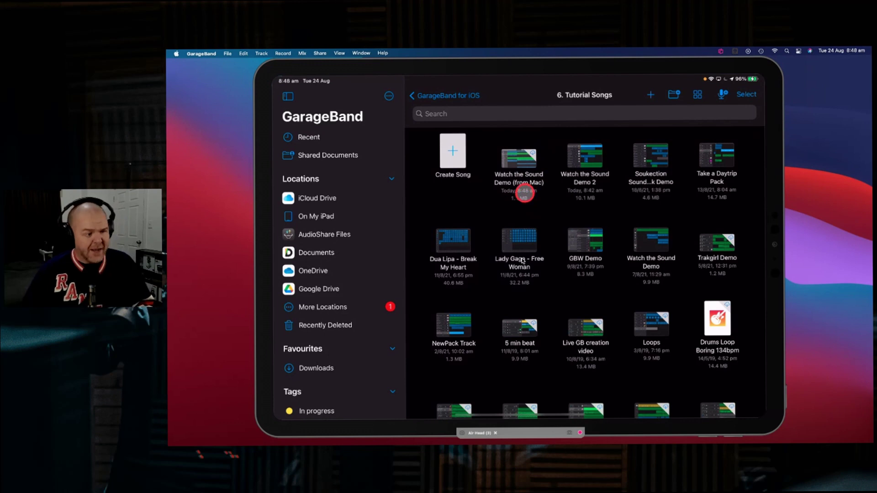
click(522, 159)
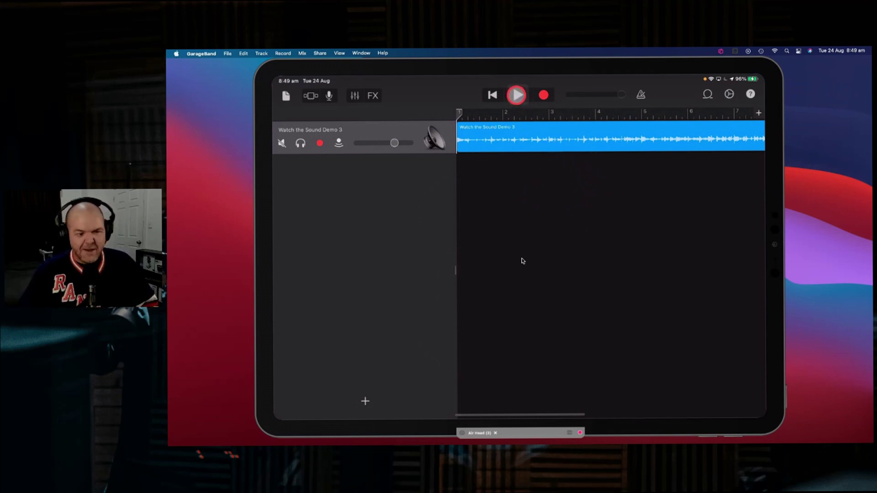
Step: Play and stop the imported track, rewind to bar 1, and zoom out to show the whole region
click(516, 96)
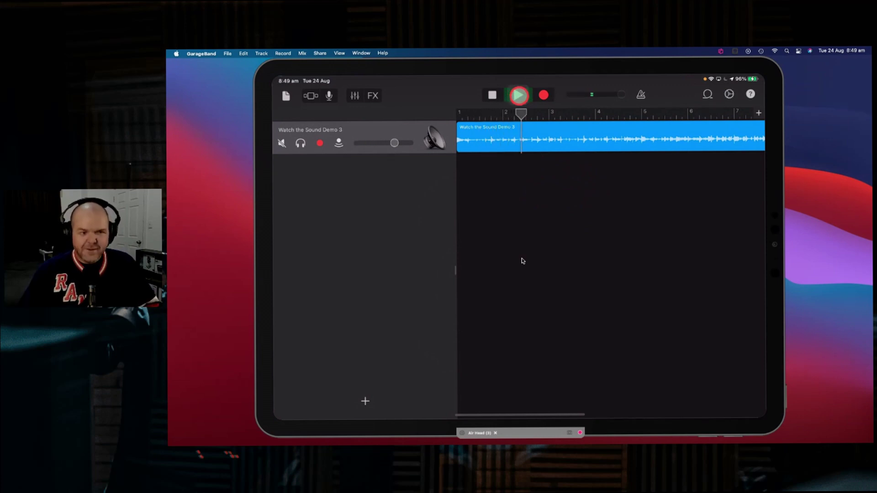
click(518, 95)
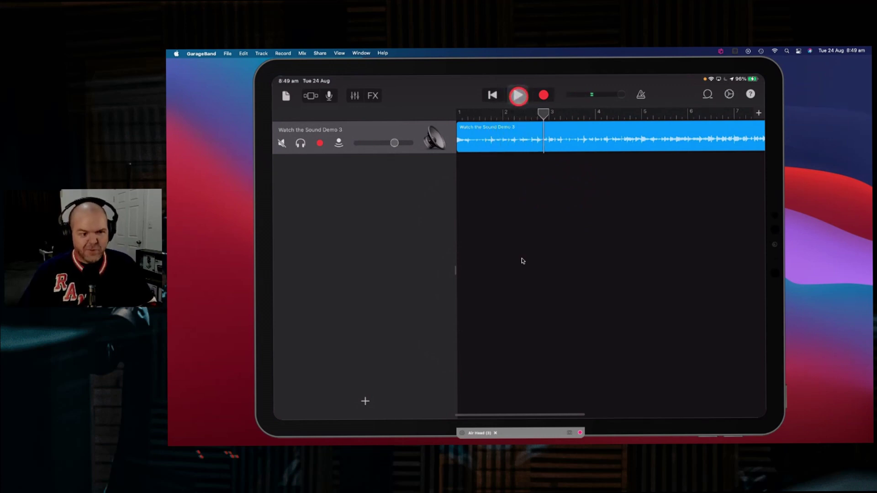
click(493, 95)
click(543, 137)
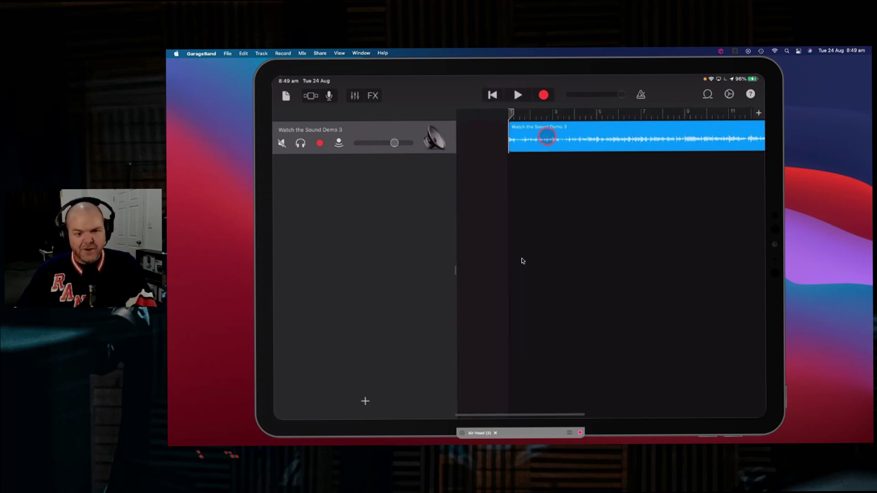
click(512, 153)
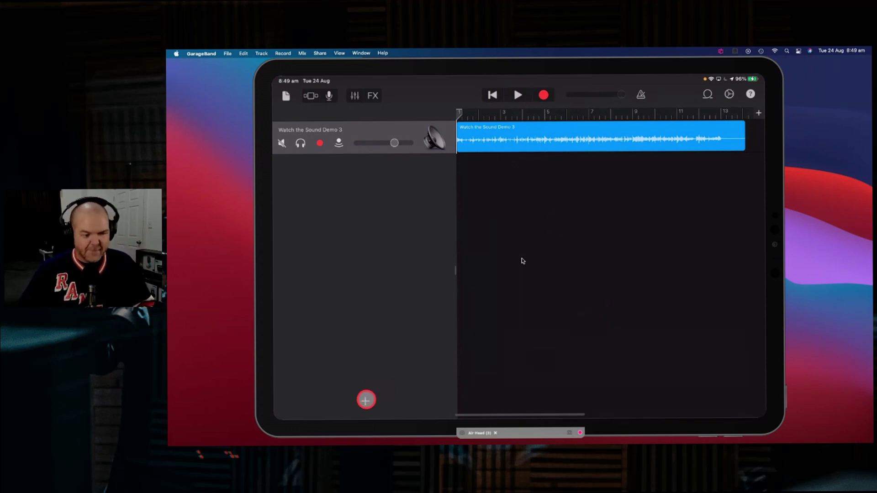
Step: Start a new keyboard instrument and browse the Take A Daytrip sound pack's sounds
click(364, 401)
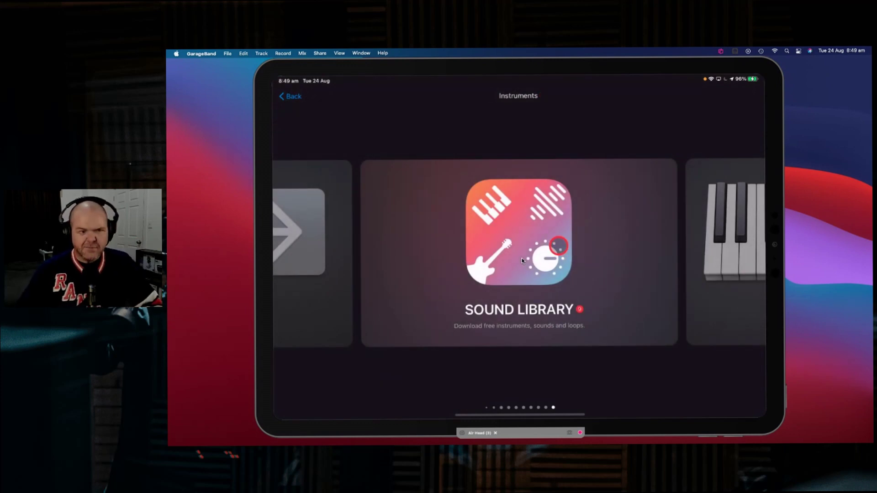
scroll(618, 254, right, 5)
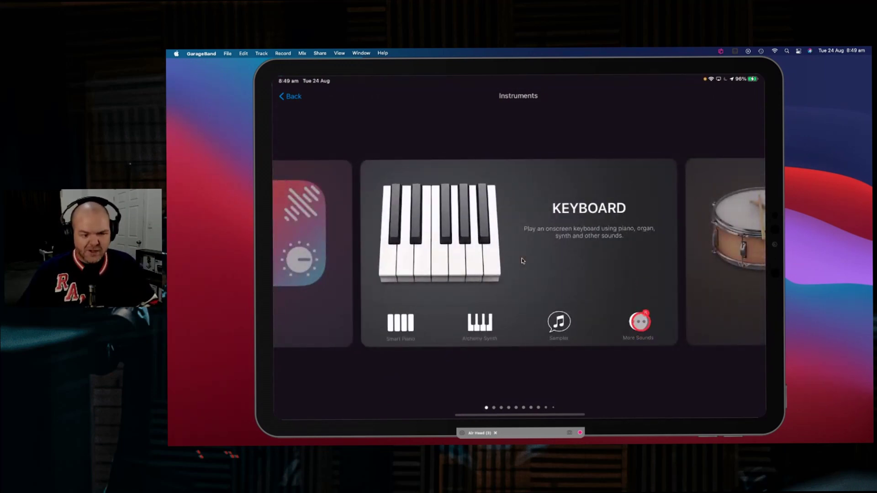
click(640, 322)
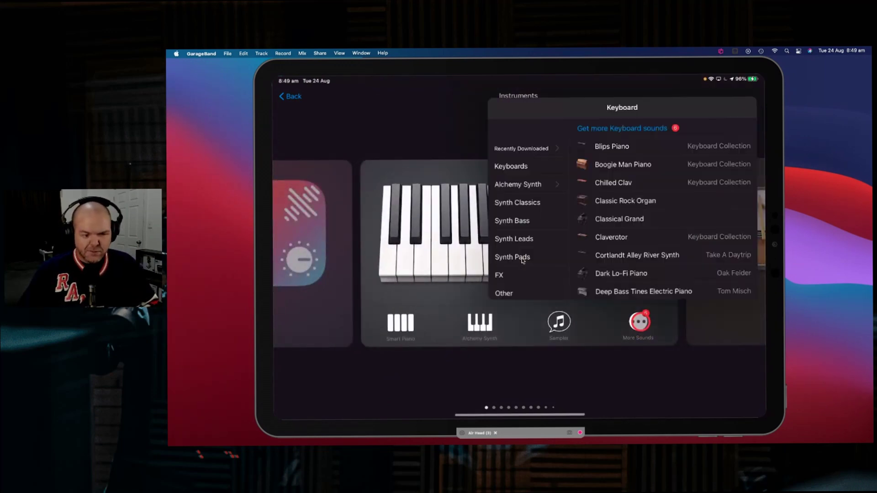
click(531, 147)
scroll(566, 261, down, 10)
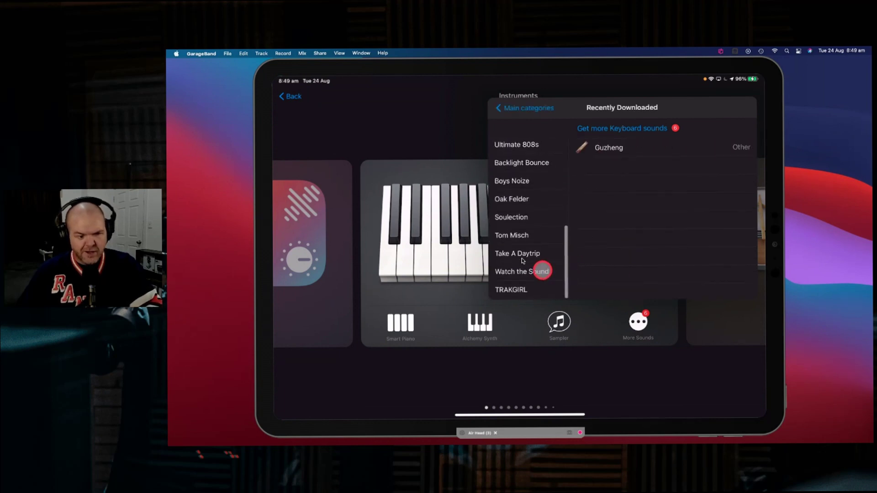
click(526, 255)
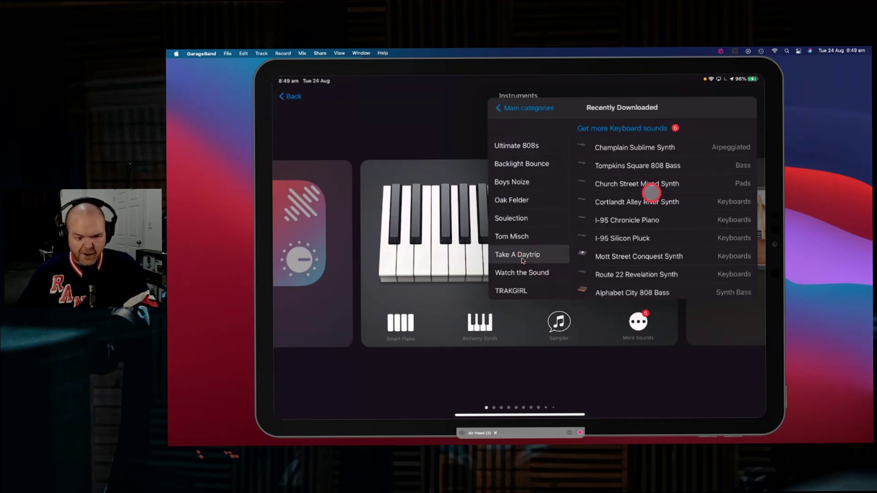
Step: Load the Route 22 Revelation Synth and audition it by playing a few keys, including F
scroll(652, 192, down, 3)
scroll(661, 228, down, 1)
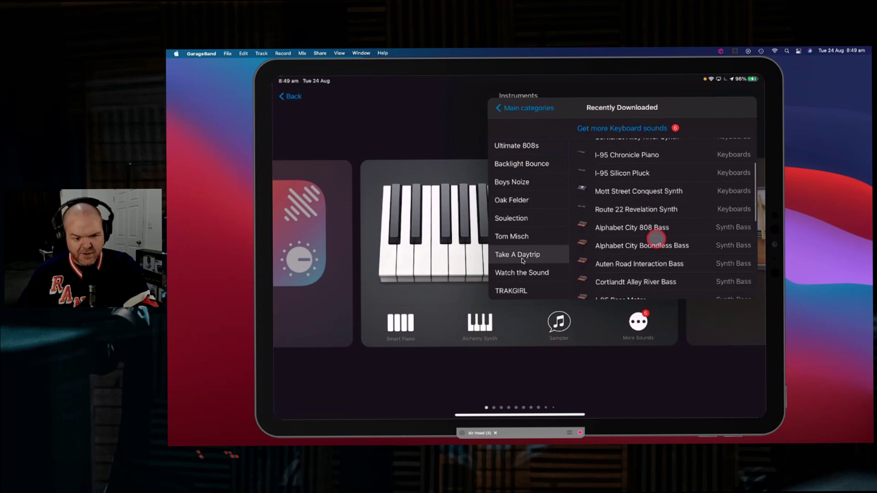
click(626, 209)
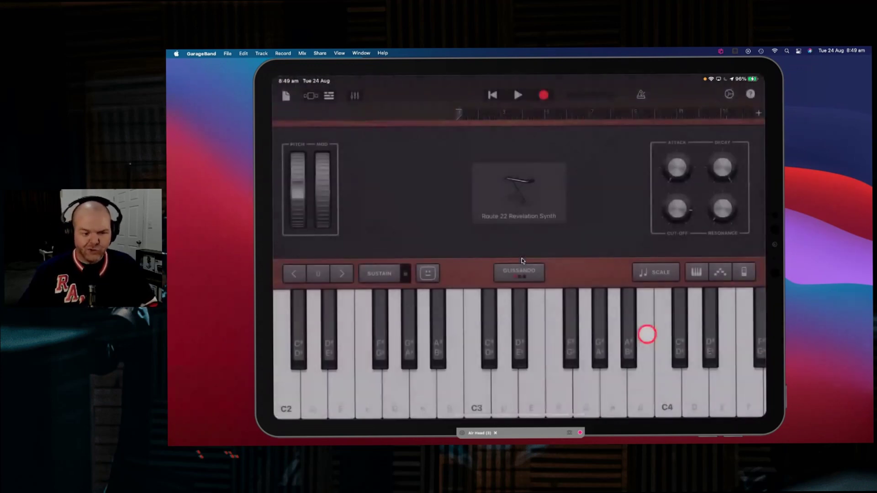
mouse_move(646, 333)
mouse_down()
mouse_move(556, 333)
mouse_move(539, 348)
mouse_up()
click(559, 352)
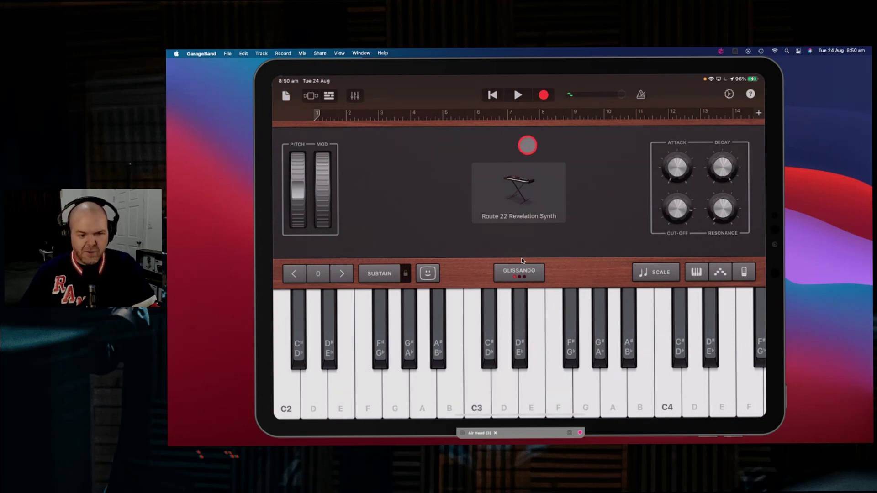
Step: Play and stop the song, rewind to bar 1, then record two B2 synth notes
click(518, 95)
click(517, 95)
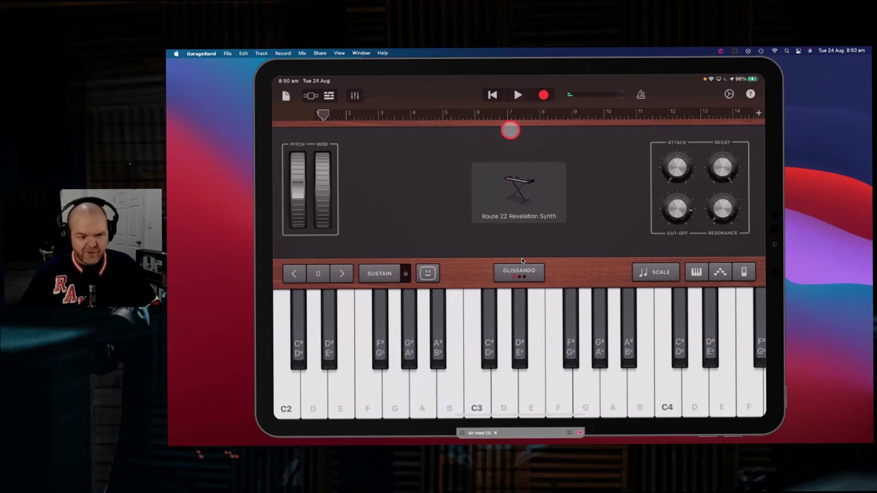
click(493, 95)
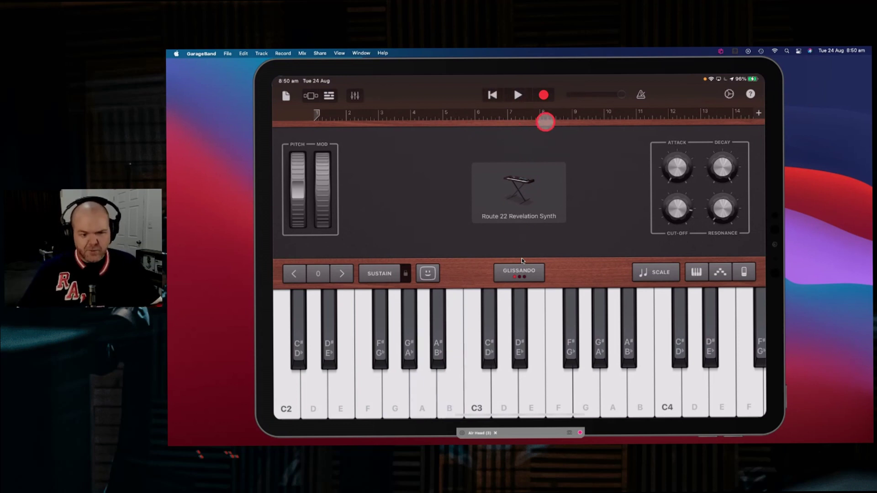
click(546, 94)
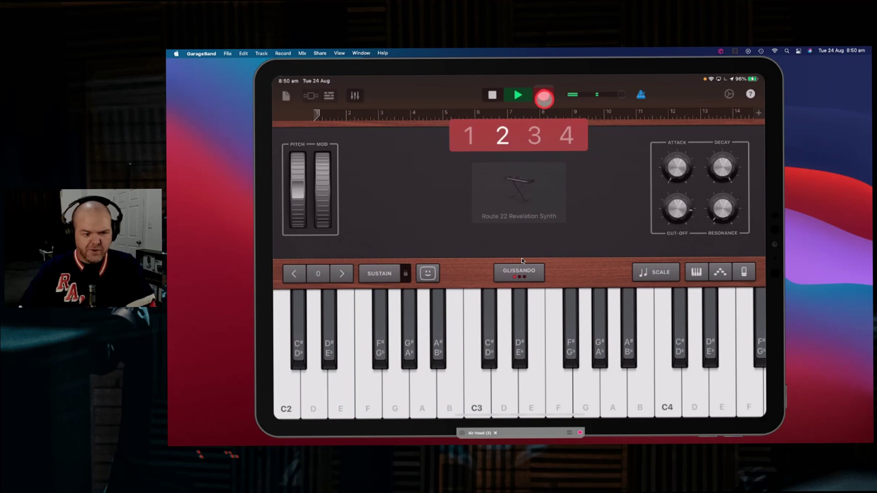
click(450, 374)
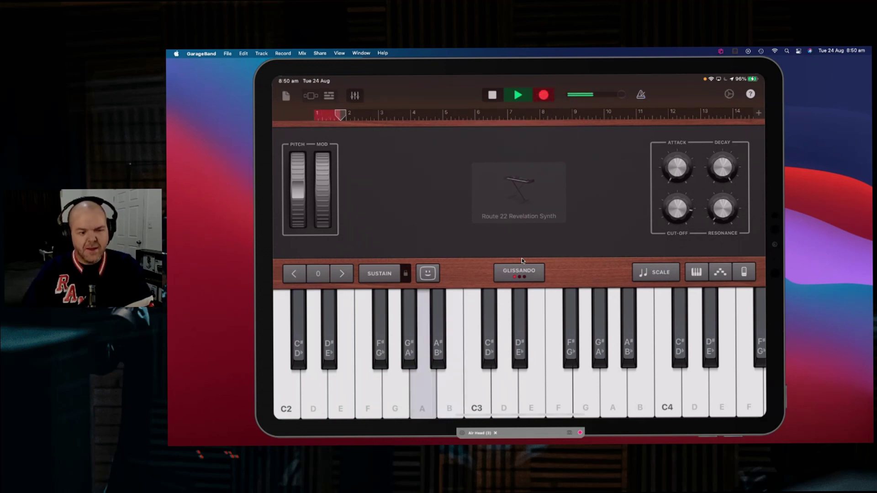
click(450, 374)
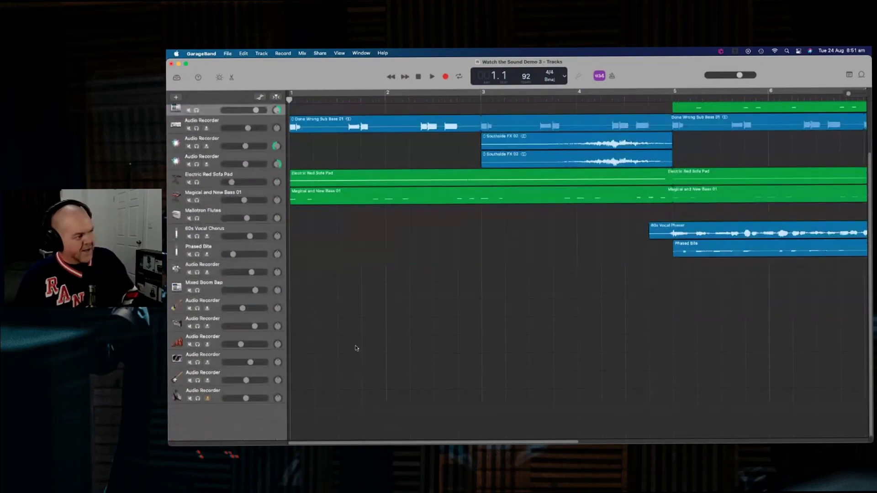
Step: Close Watch the Sound Demo 3 with changes saved and select it in the GarageBand Mac folder
click(200, 54)
mouse_move(224, 54)
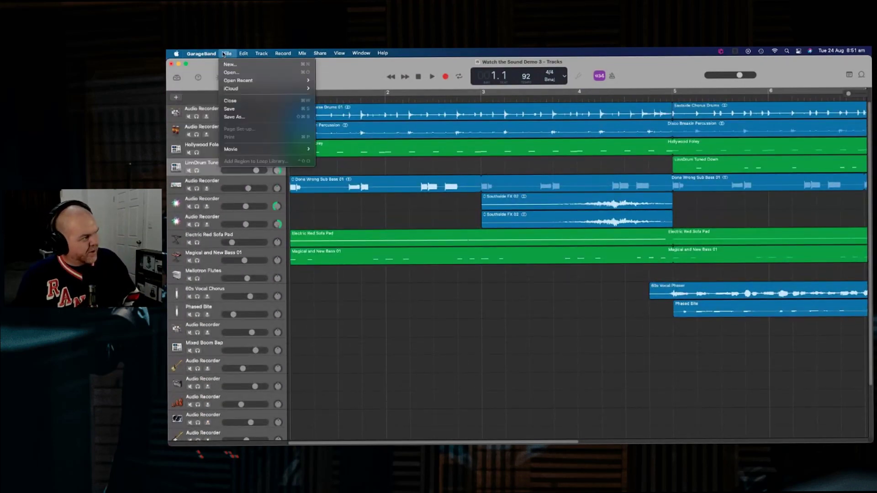
click(231, 100)
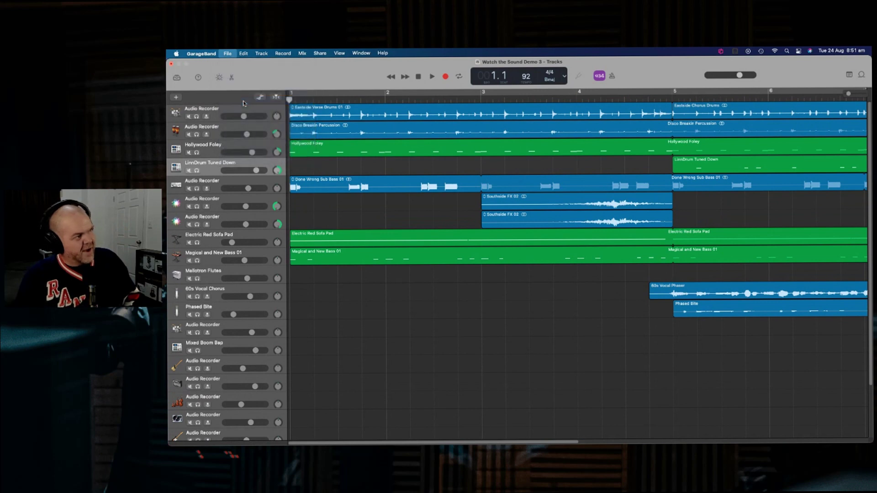
click(534, 204)
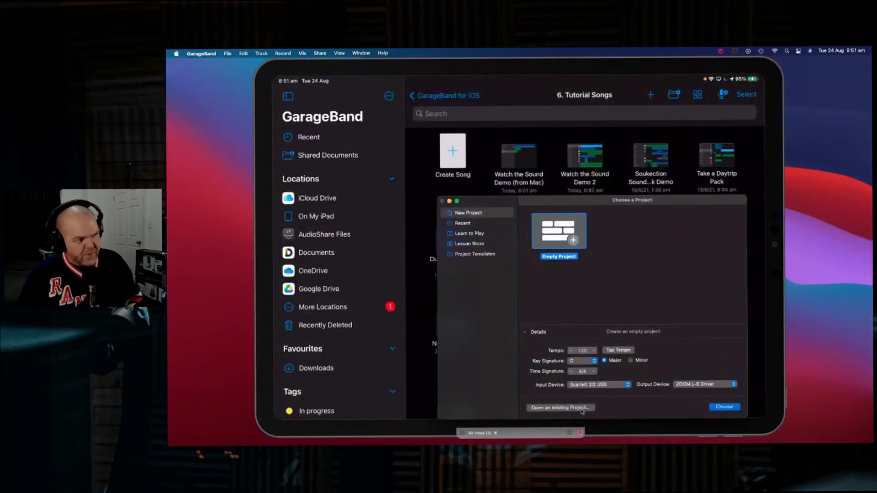
click(574, 408)
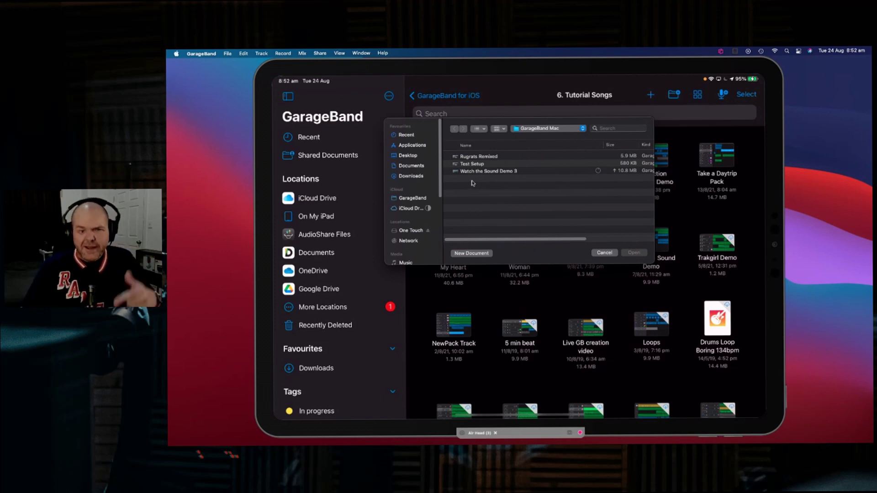
click(490, 173)
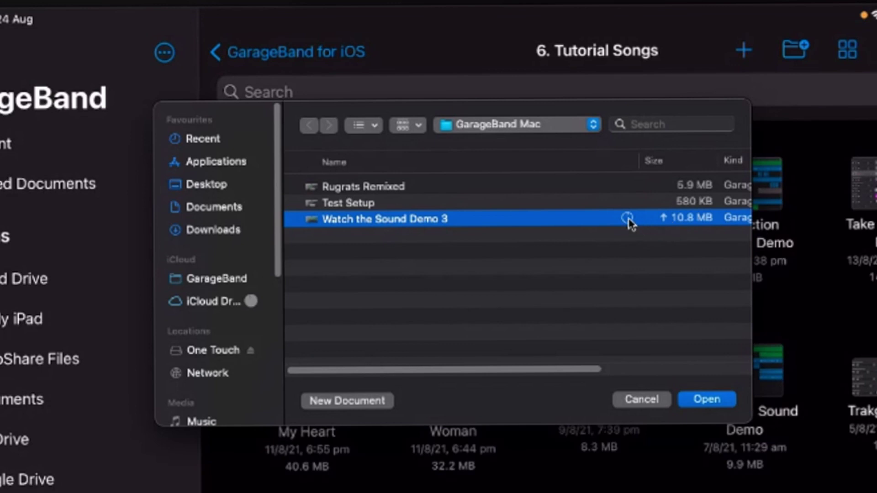
Step: Open the updated project and import the iPad-added tracks, acknowledging the missing sampler alert
click(707, 401)
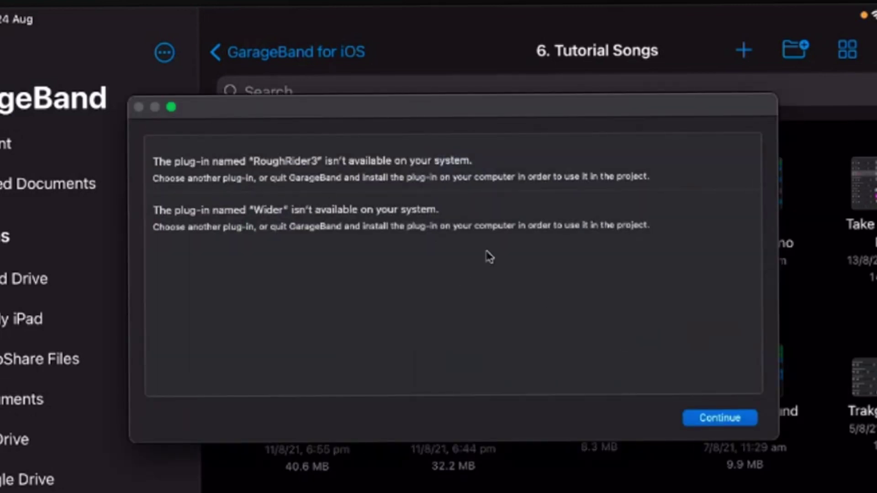
click(719, 420)
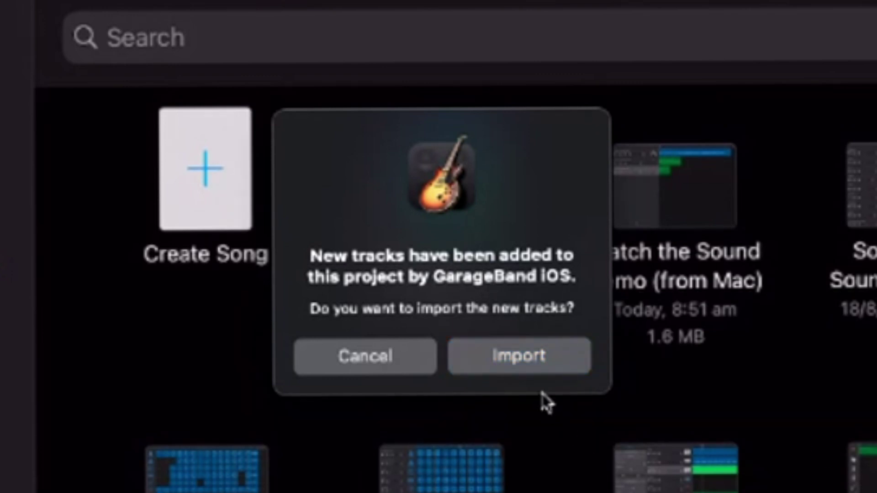
click(532, 361)
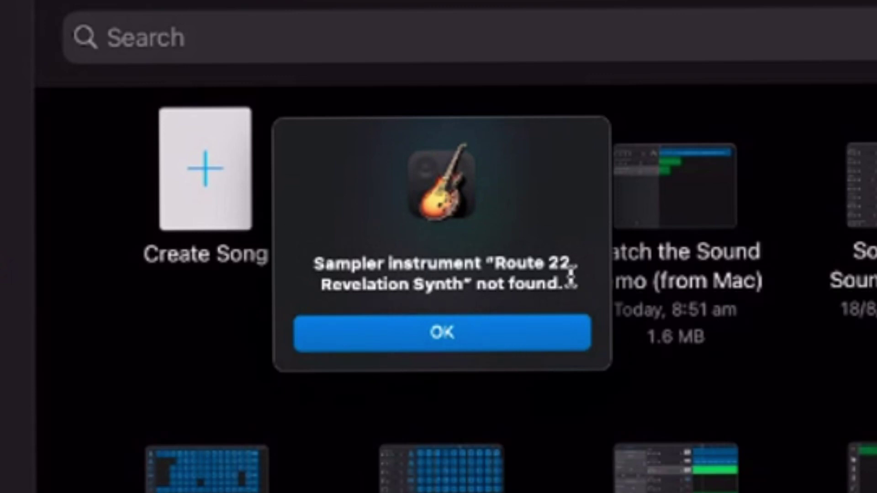
click(486, 331)
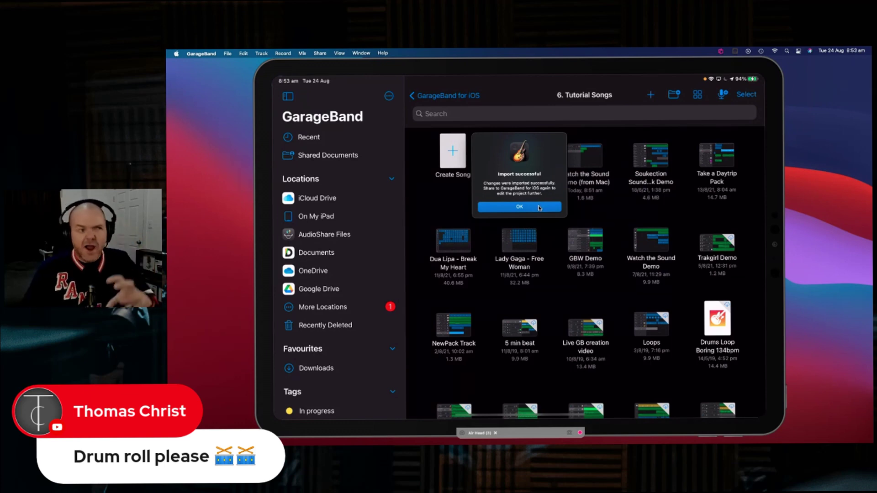
click(539, 208)
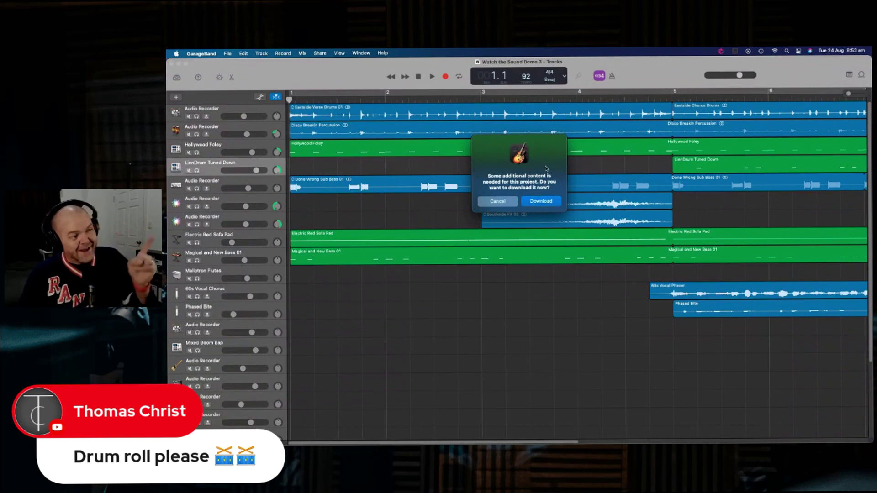
Step: Download the additional content the project needs and dismiss the missing plug-in warnings
click(542, 202)
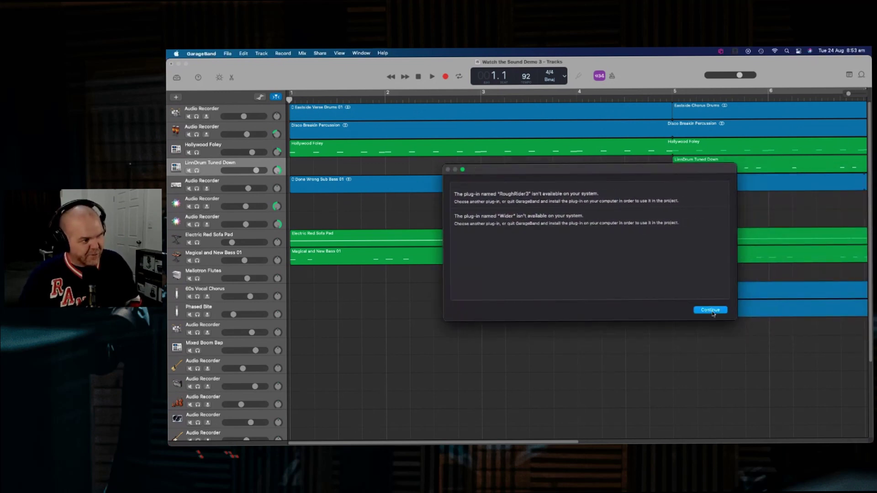
click(710, 310)
scroll(508, 313, down, 5)
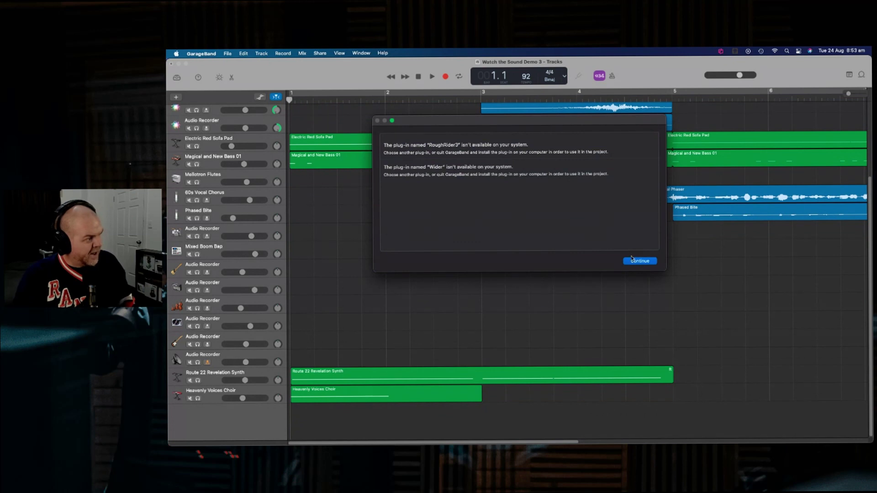
click(639, 261)
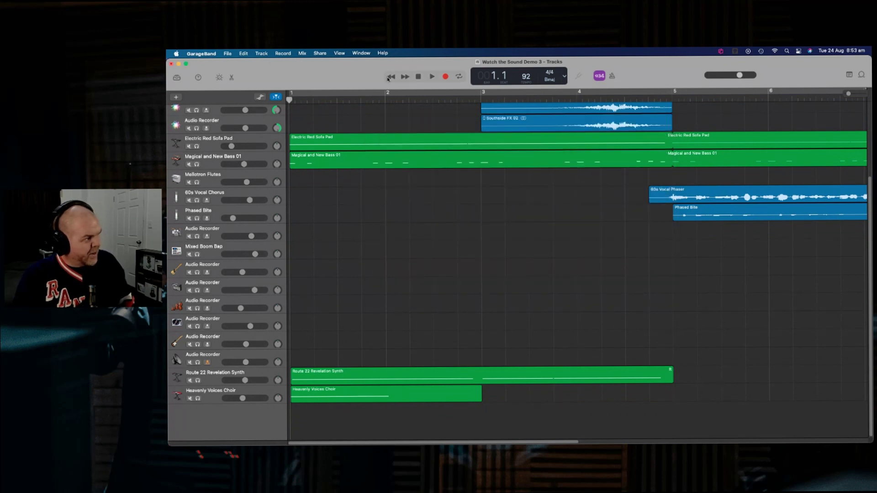
Step: Rewind, then solo the Route 22 Revelation Synth and Heavenly Voices Choir tracks
click(432, 77)
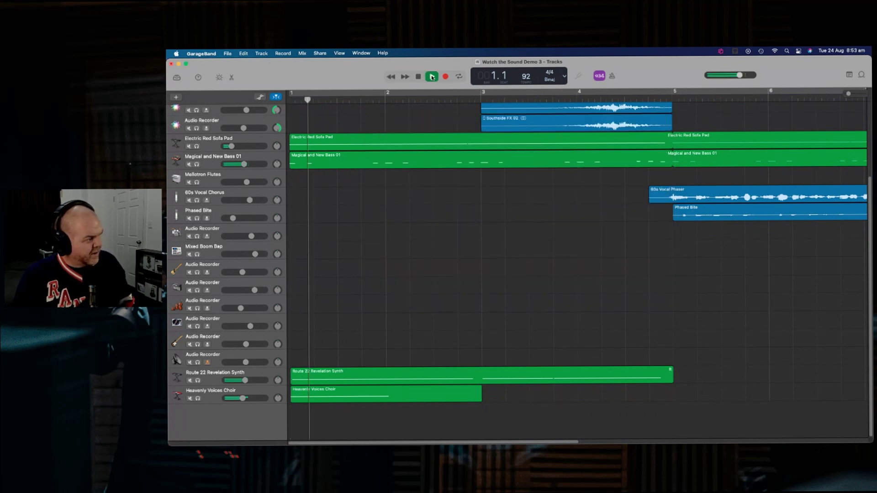
click(394, 77)
click(197, 381)
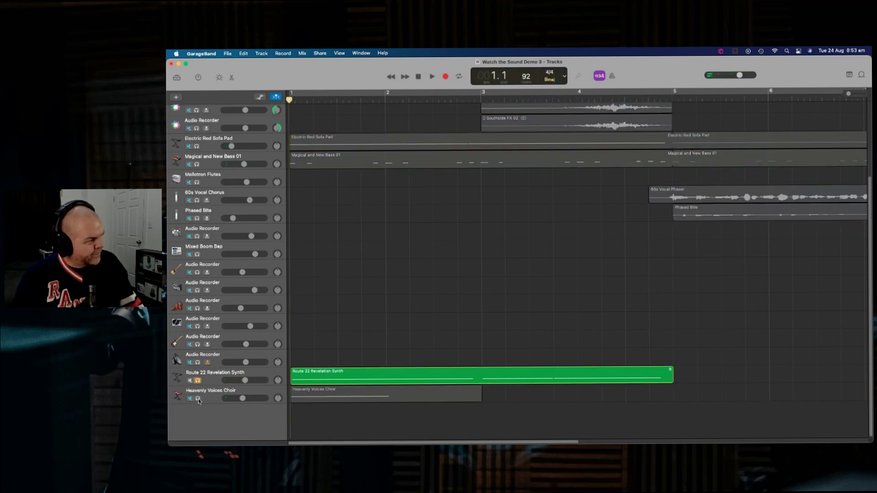
click(198, 399)
Step: Play the soloed tracks, stop, and replay them from bar 1
click(432, 77)
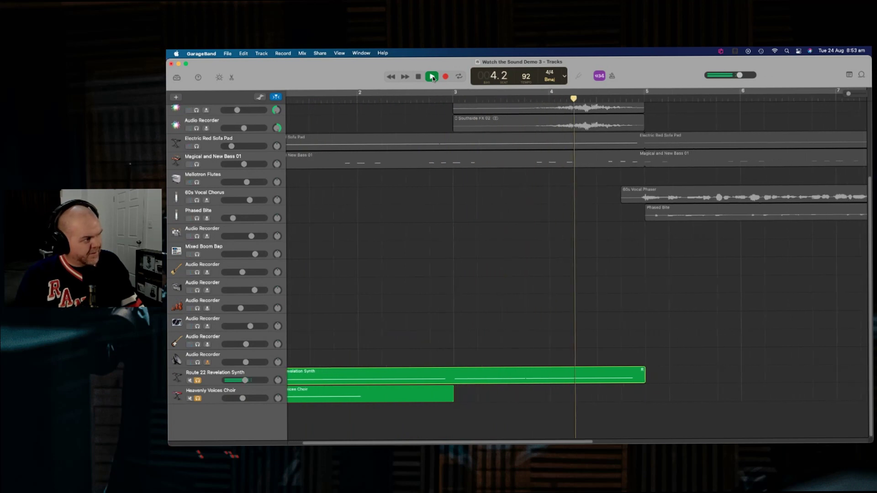
click(432, 76)
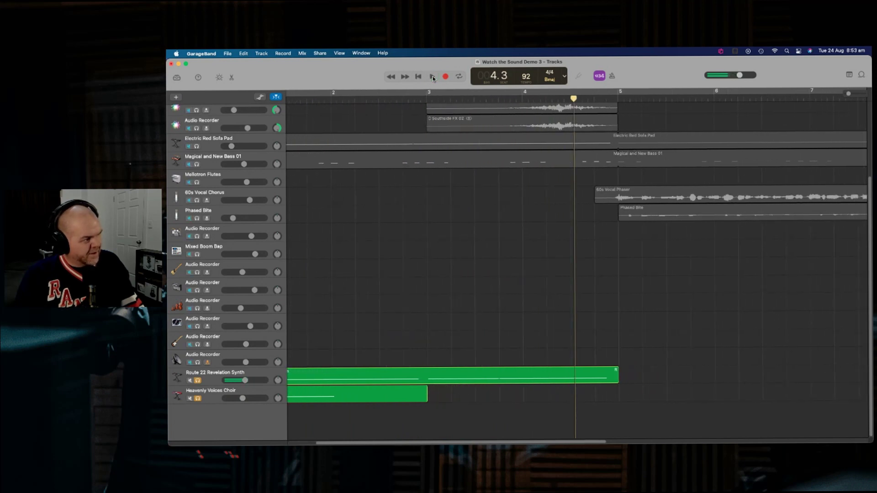
click(392, 81)
click(389, 76)
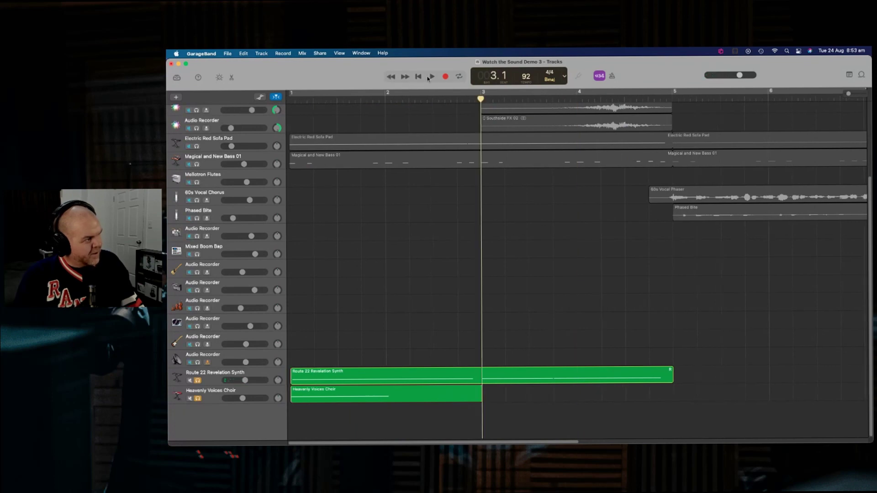
click(419, 77)
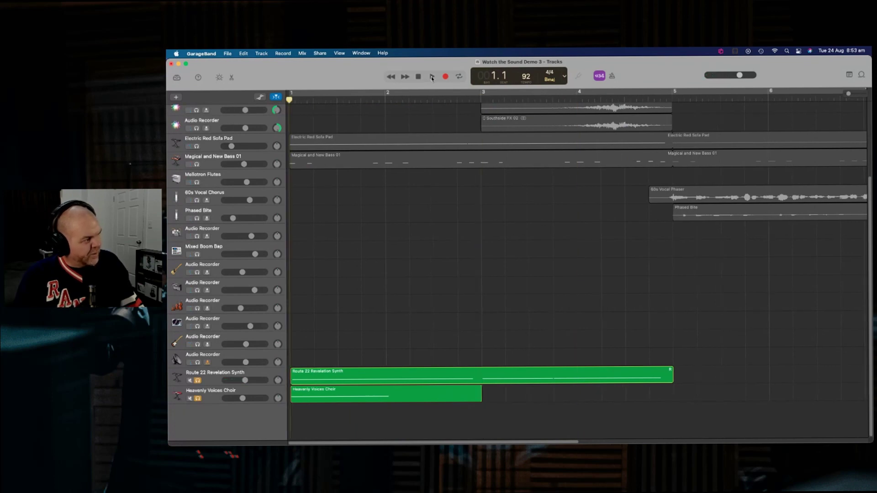
click(432, 78)
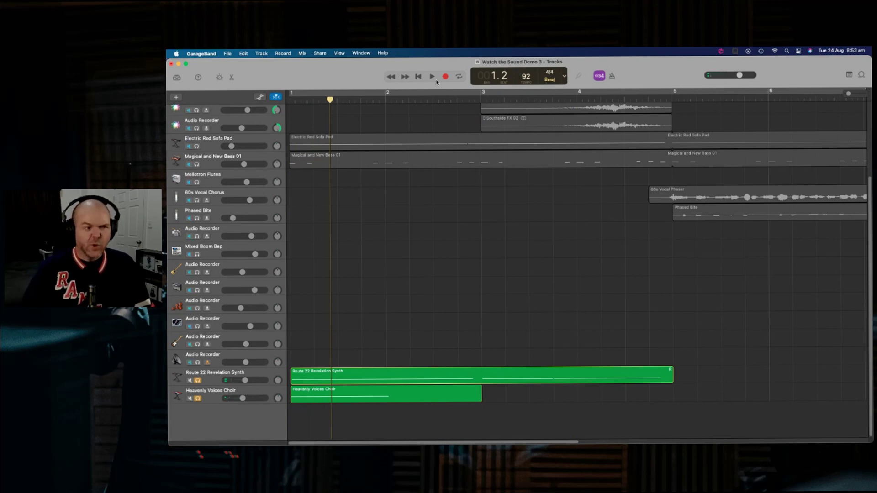
Step: Return to the song's start and begin sharing the project to GarageBand for iOS
key(Return)
key(space)
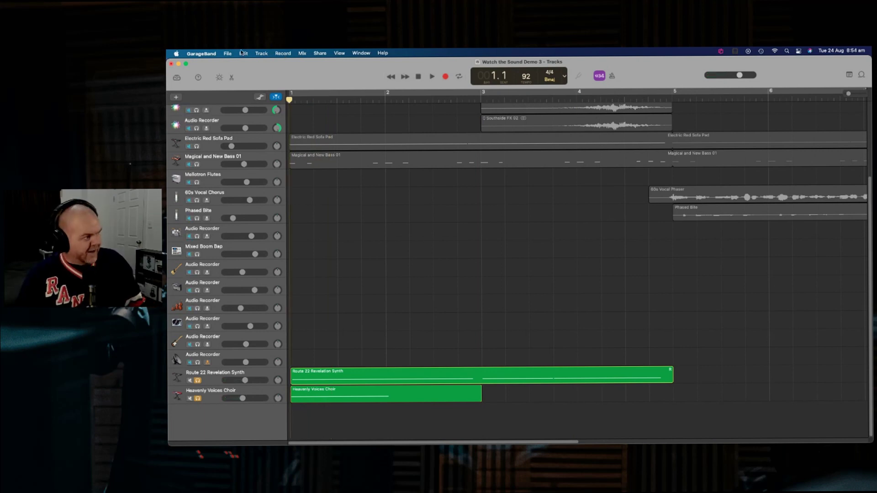
click(321, 53)
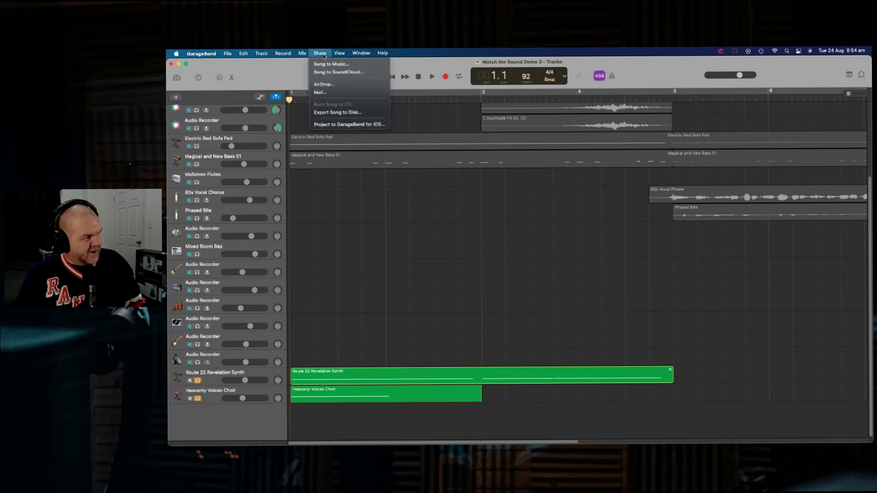
click(363, 124)
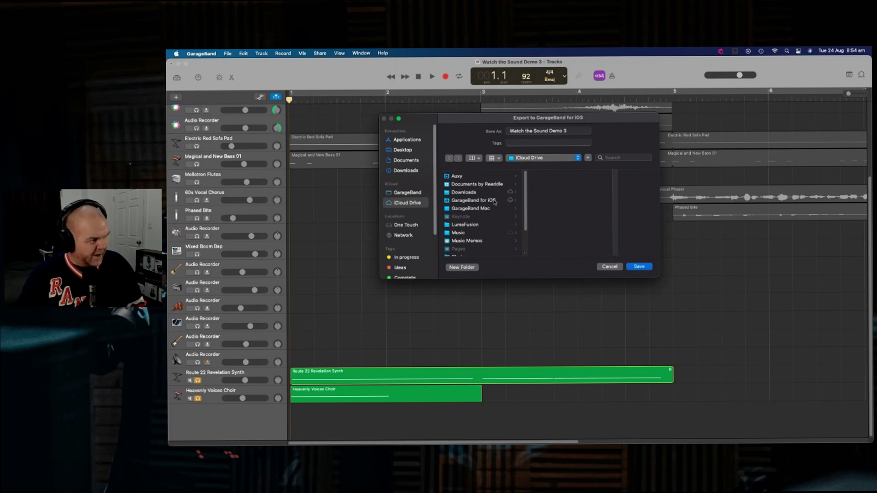
Step: Export into 6. Tutorial Songs with '(from Mac 2)' appended to the song name
click(493, 201)
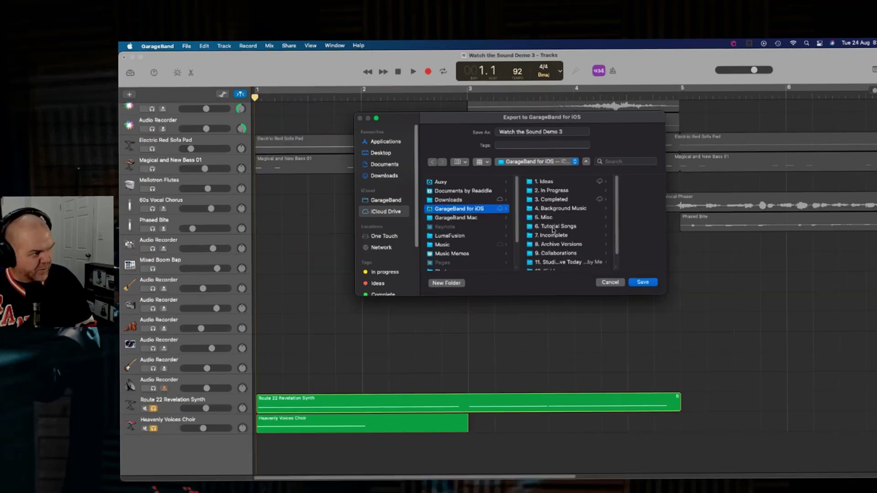
click(555, 217)
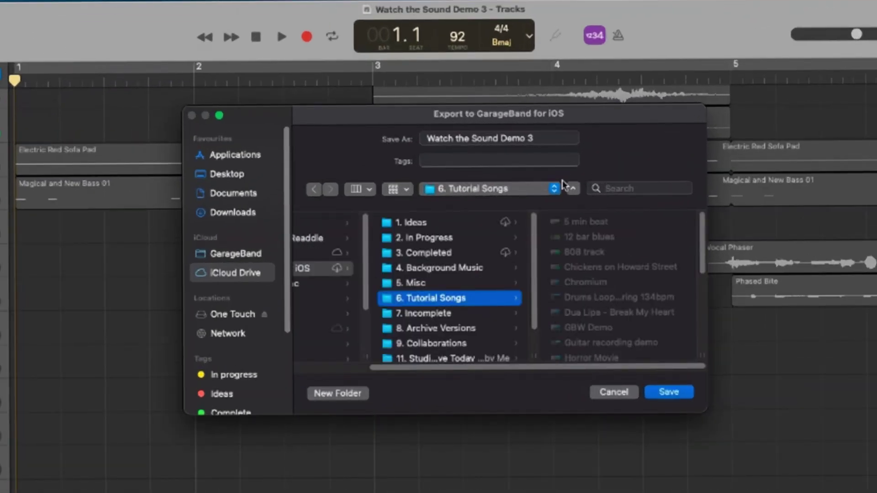
click(546, 139)
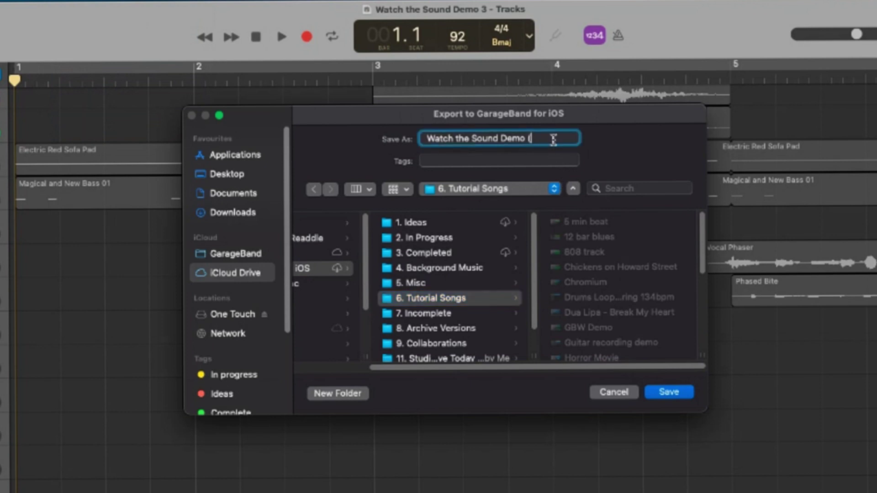
text((from Mac 2))
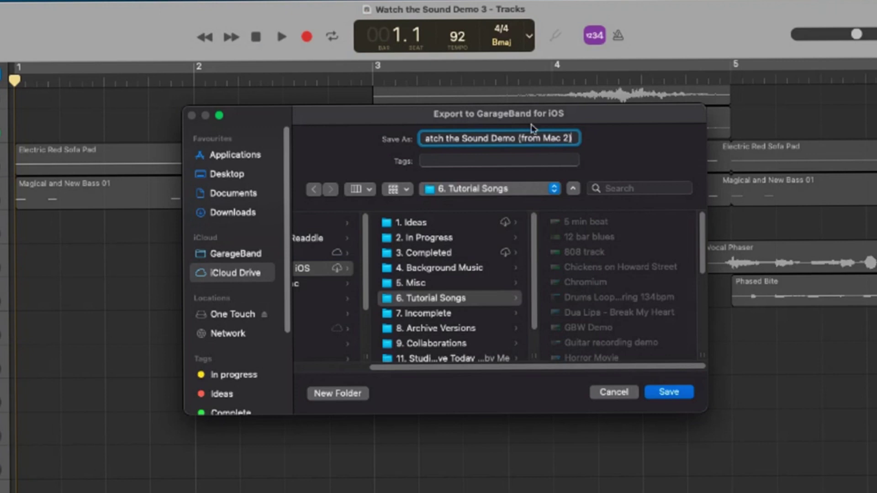
click(672, 392)
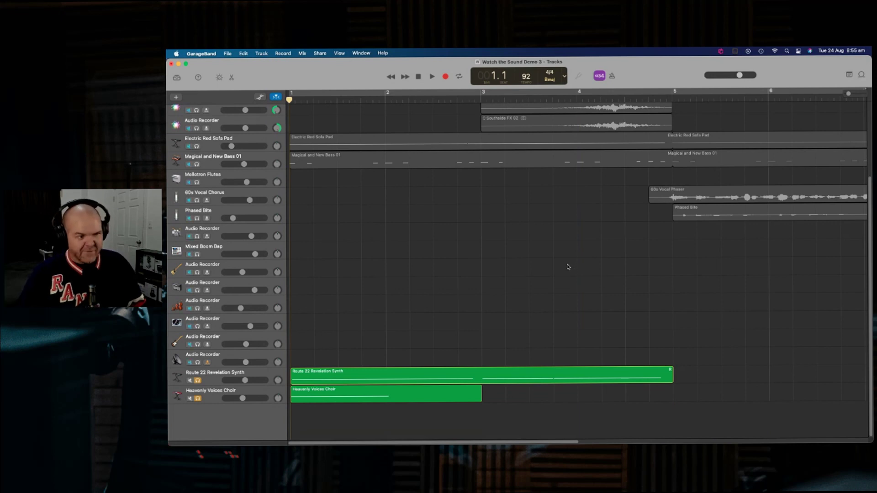
Step: Close the Watch the Sound Demo 3 project, answering the save prompt
click(224, 55)
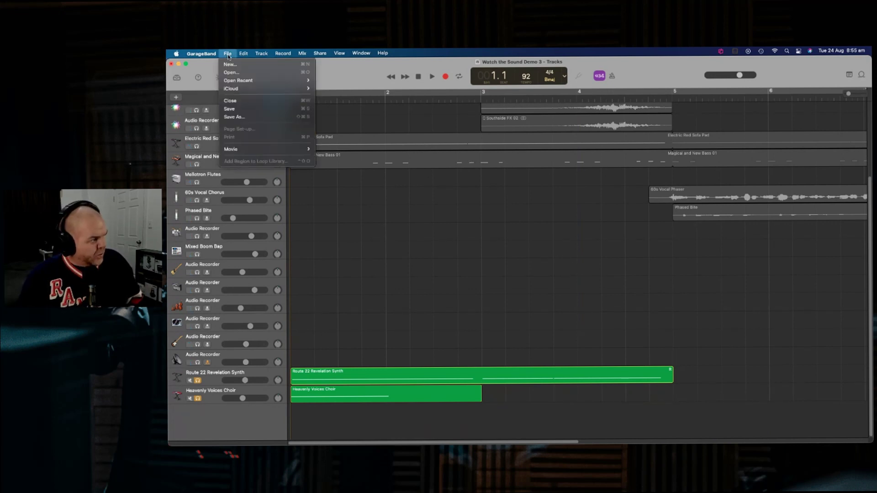
click(264, 103)
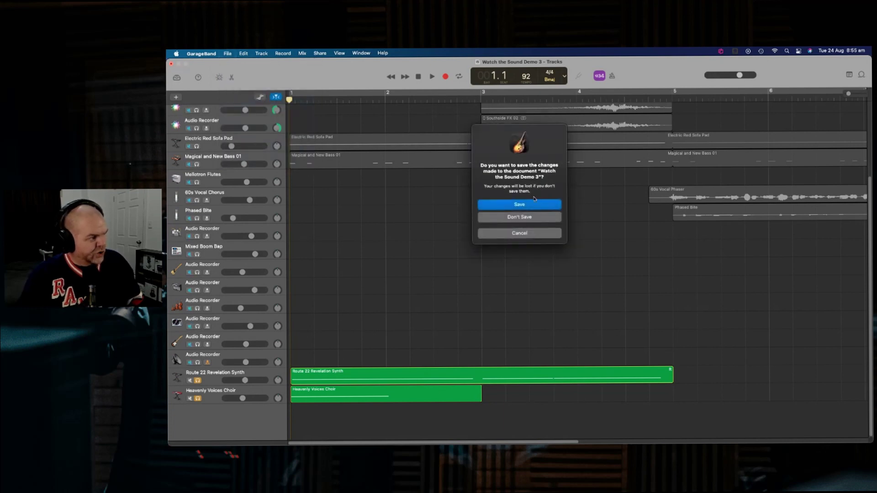
click(536, 204)
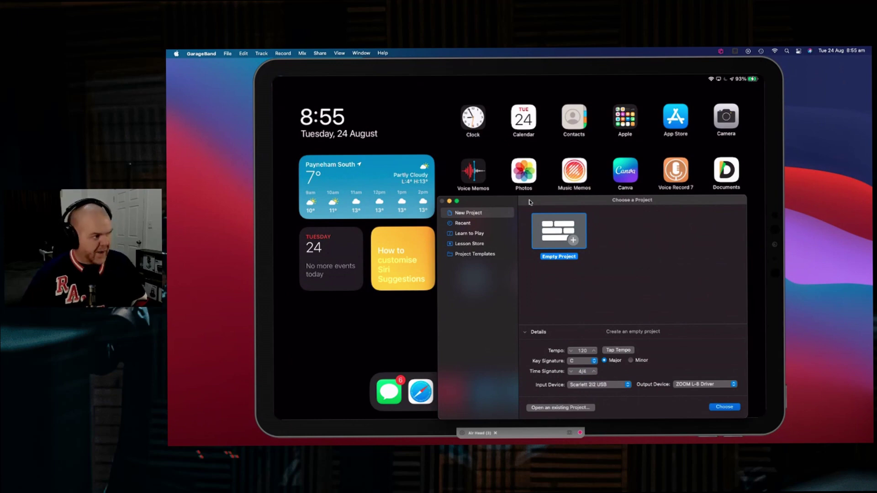
Step: Launch GarageBand on the iPad and open Watch the Sound Demo (from Mac 2)
click(533, 73)
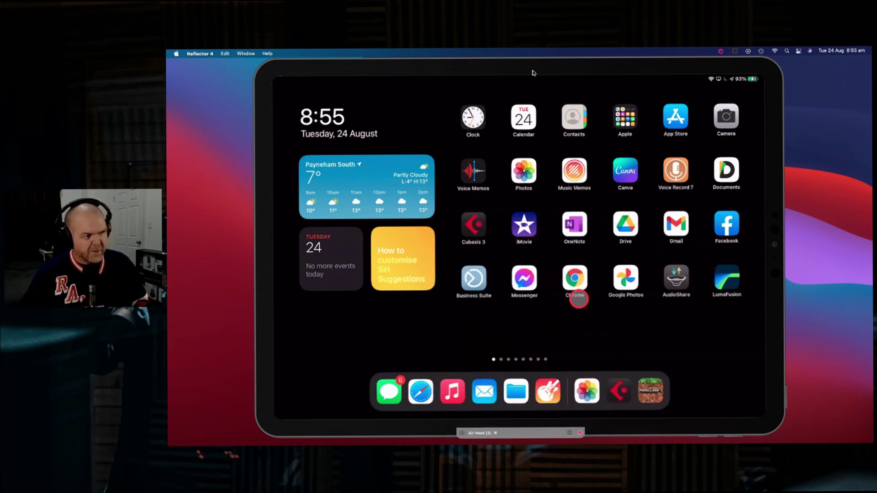
click(547, 392)
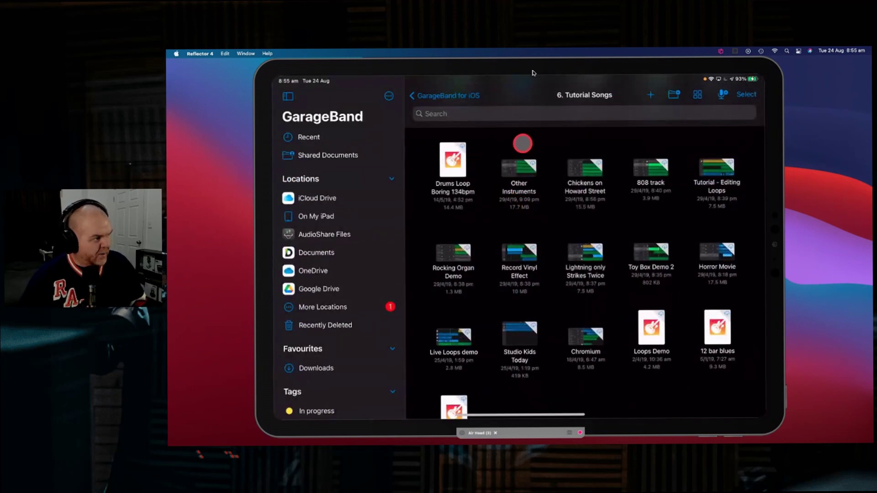
scroll(641, 231, down, 2)
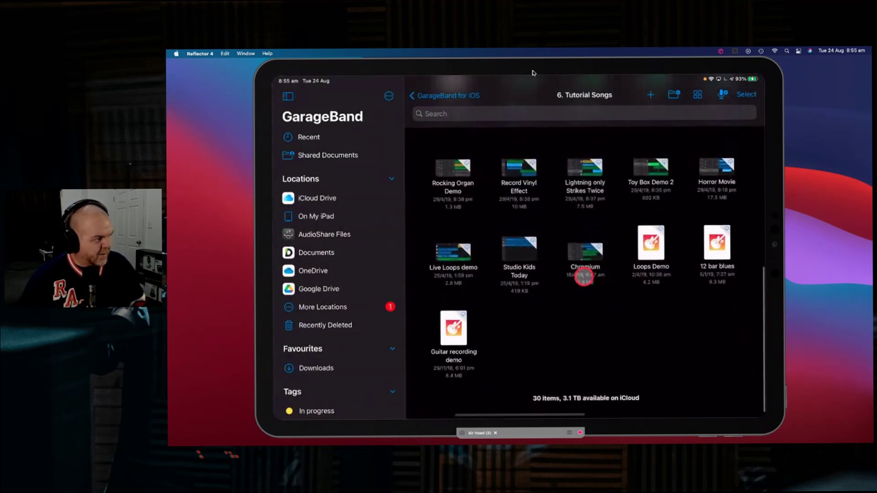
scroll(584, 275, up, 5)
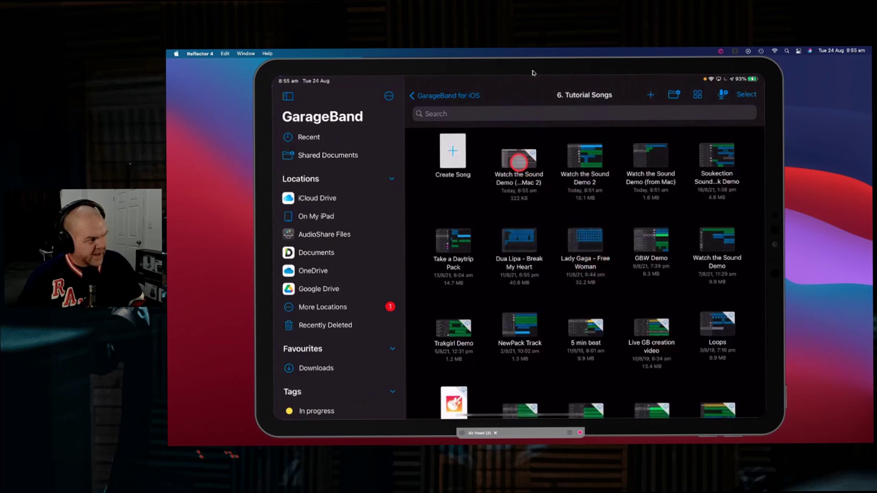
click(518, 162)
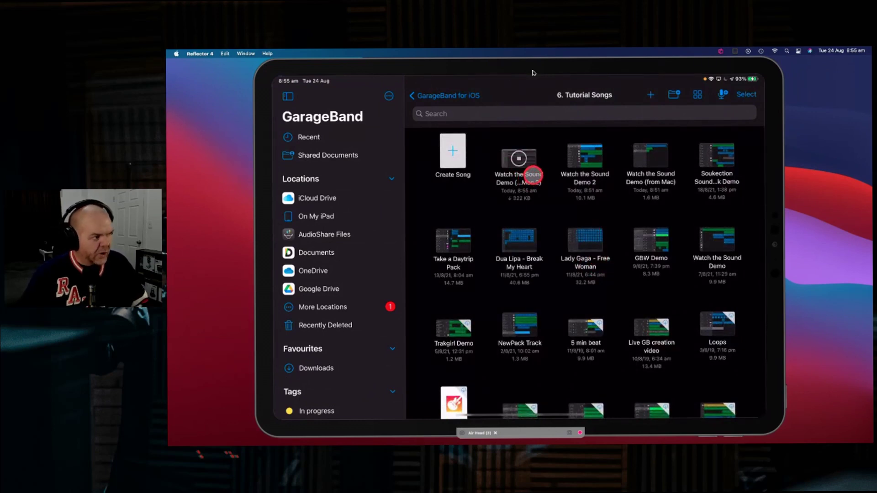
Step: Play the song, stop it, and return the playhead to the beginning
scroll(553, 177, down, 5)
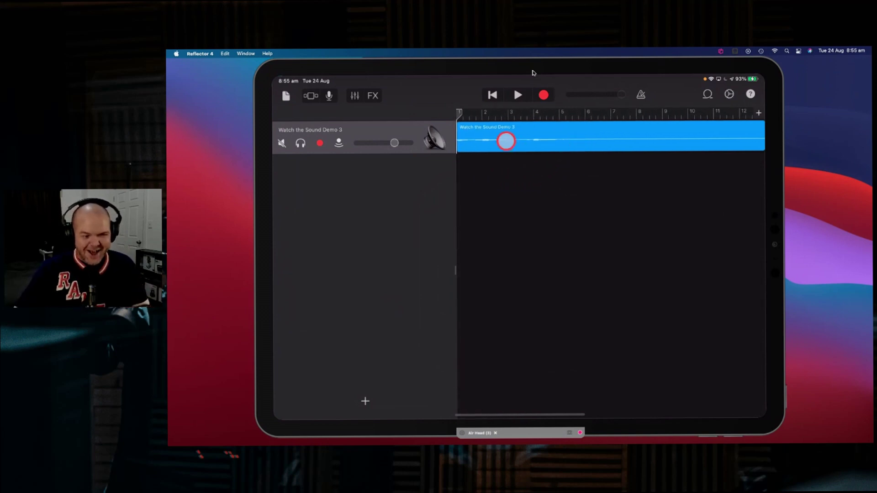
click(516, 94)
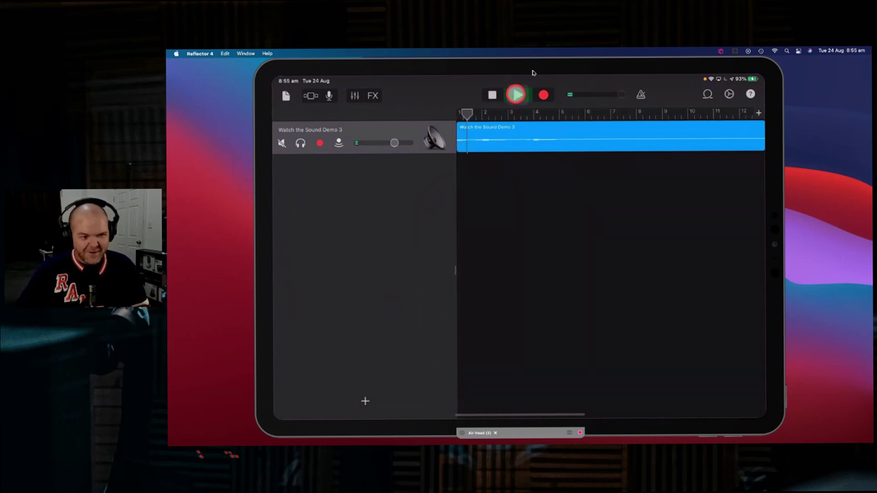
click(516, 94)
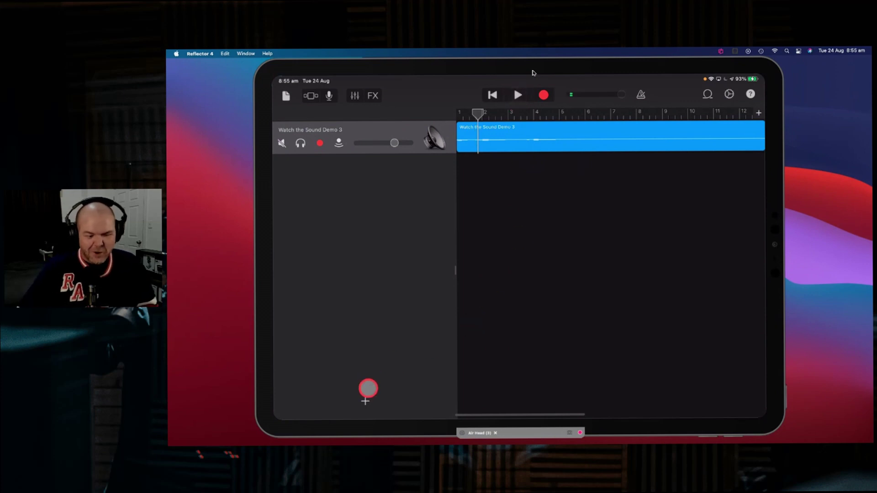
click(491, 95)
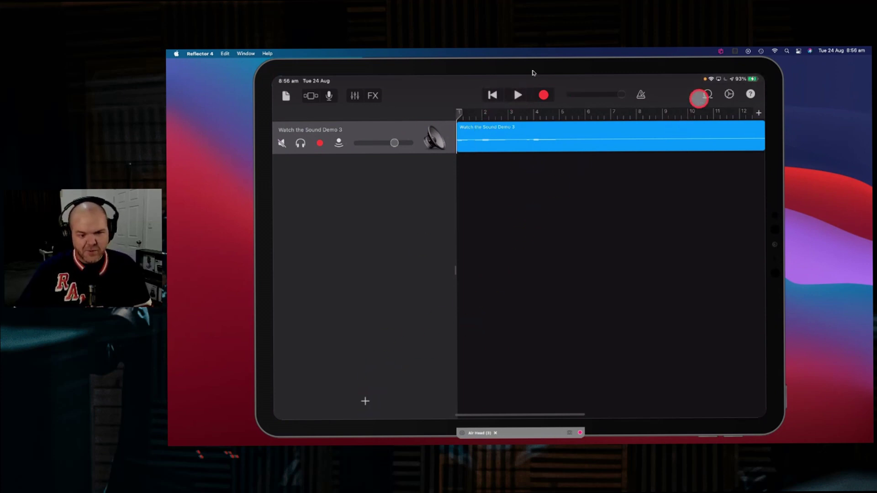
Step: Open the Apple Loops browser and look through its sound pack and loop type filters
click(705, 95)
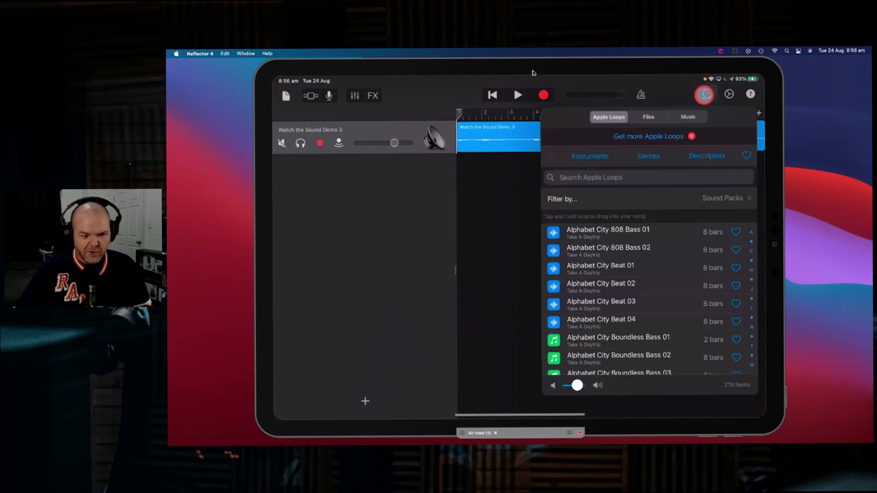
click(597, 201)
click(652, 152)
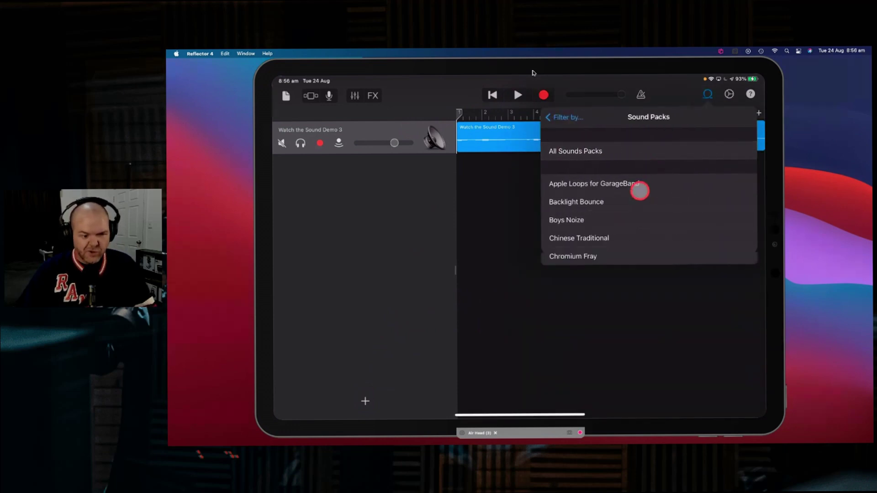
scroll(627, 207, down, 10)
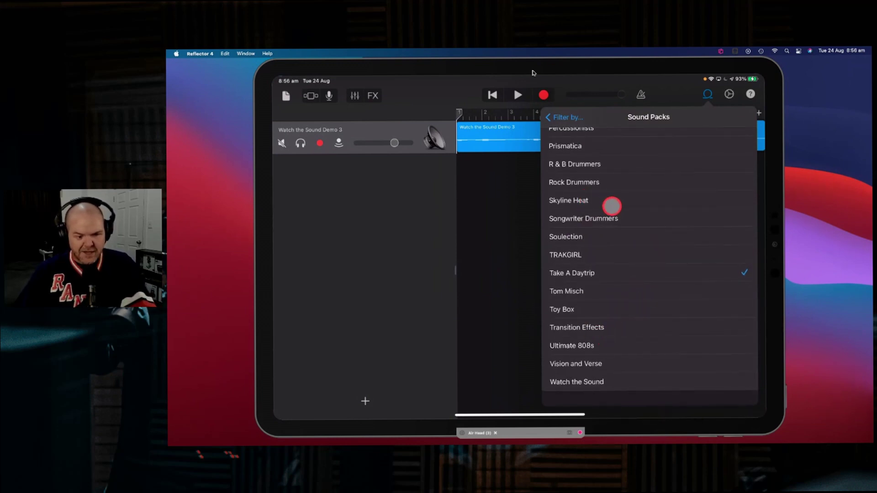
scroll(613, 247, up, 5)
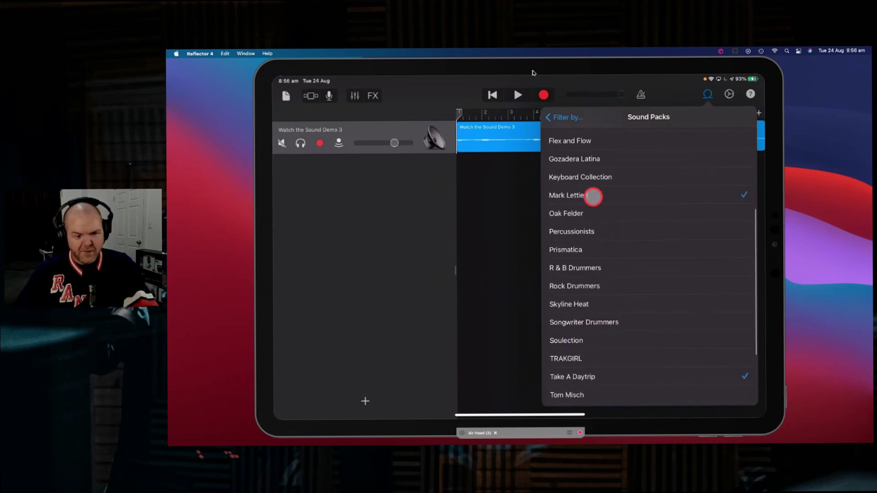
click(563, 119)
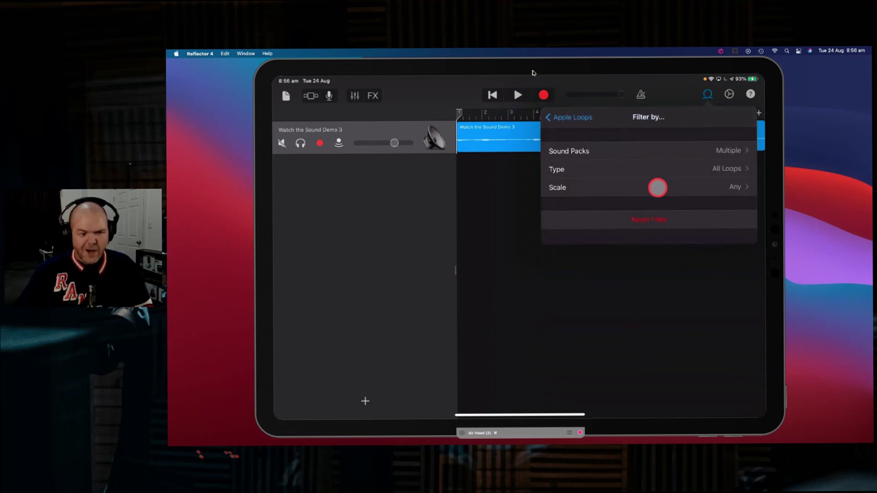
click(656, 169)
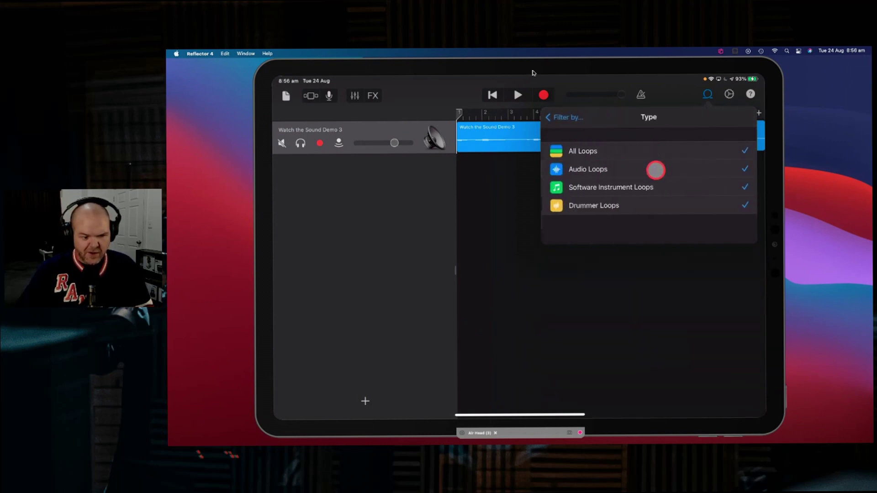
click(564, 118)
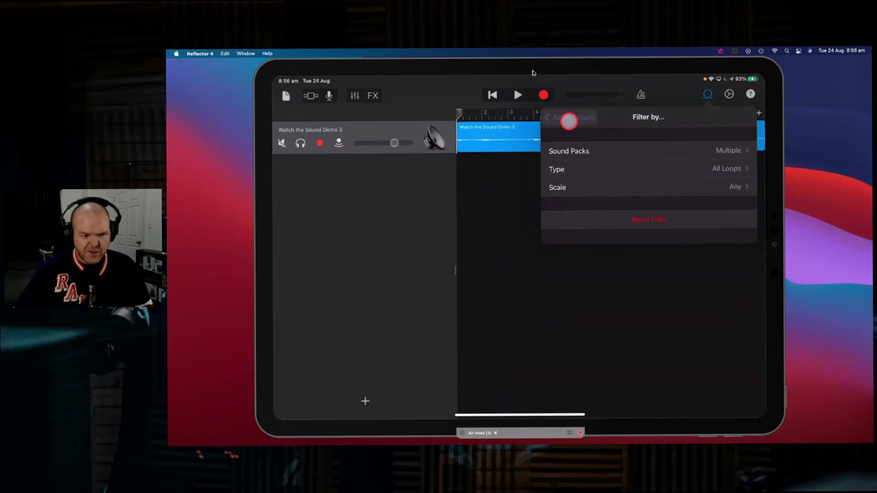
click(569, 121)
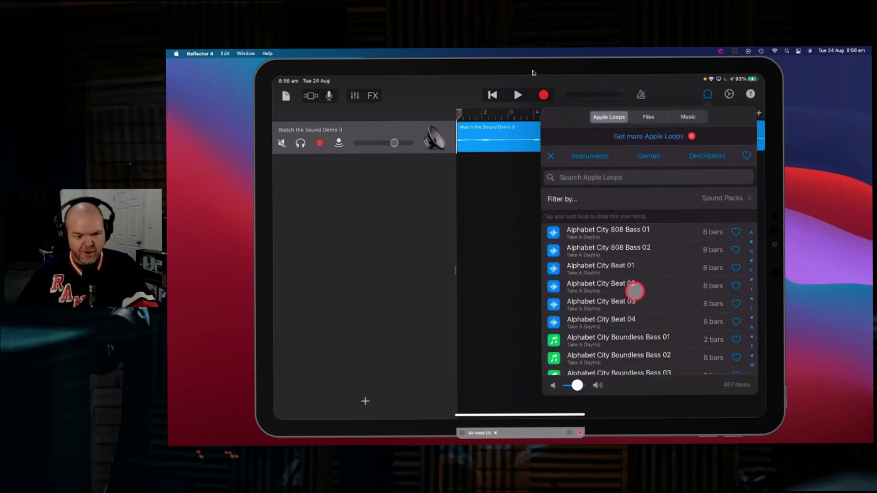
scroll(635, 291, down, 5)
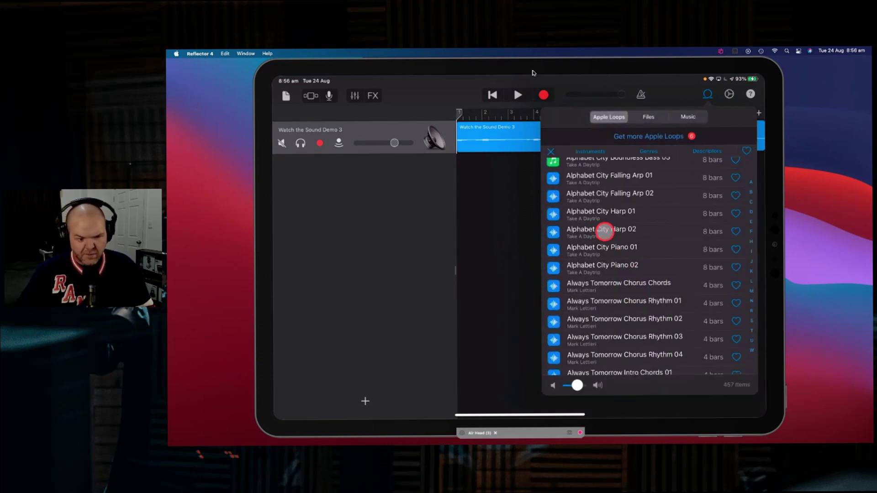
scroll(611, 227, up, 5)
Step: Filter the Apple Loops to show only the Mark Lettieri sound pack
click(629, 199)
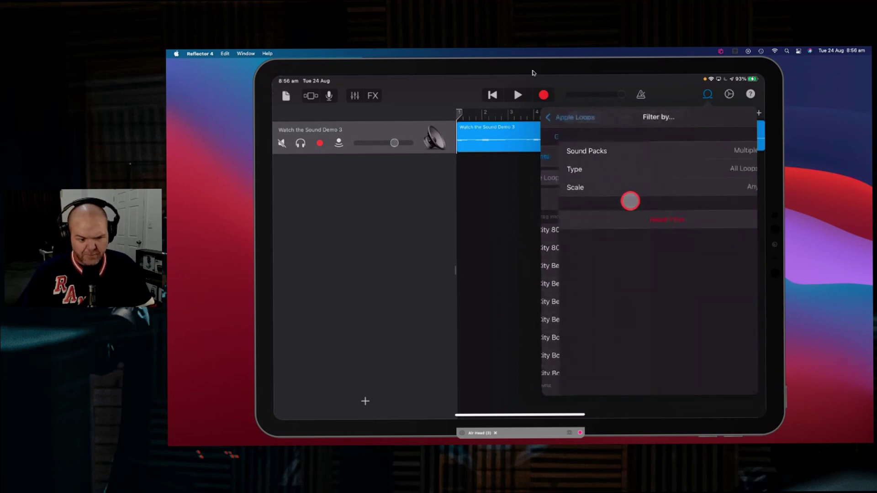
click(579, 151)
click(577, 116)
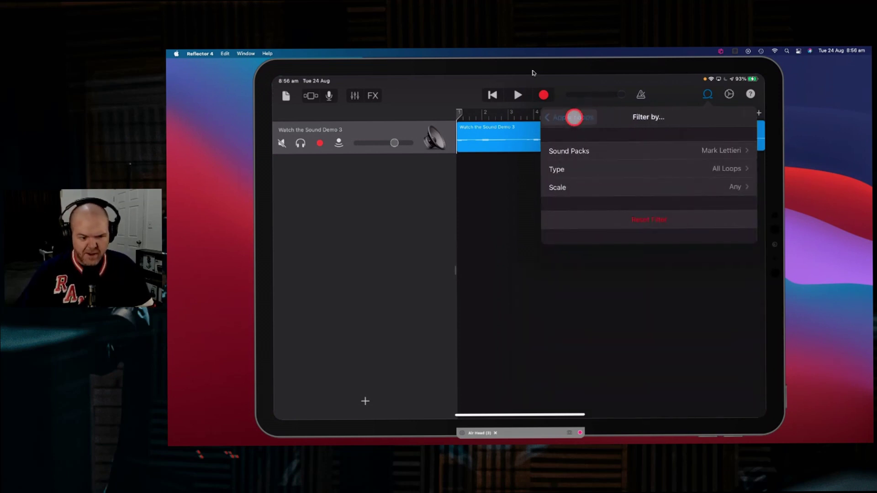
click(575, 117)
Step: Preview Always Tomorrow loops, then drag Carried Away Chorus Chords onto a new track
click(642, 306)
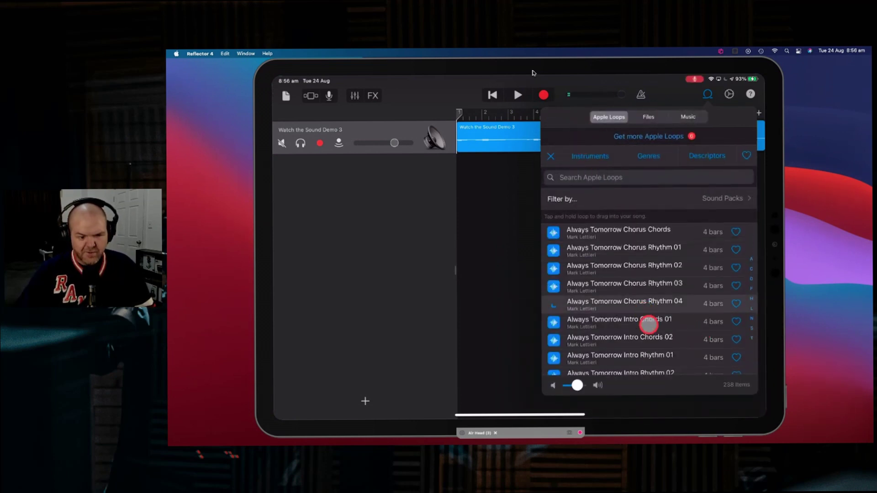
click(649, 325)
scroll(626, 311, down, 3)
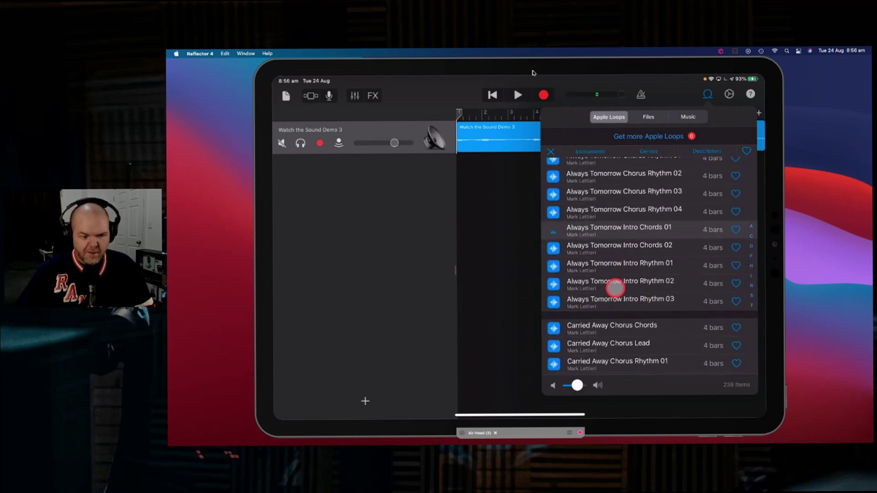
click(614, 299)
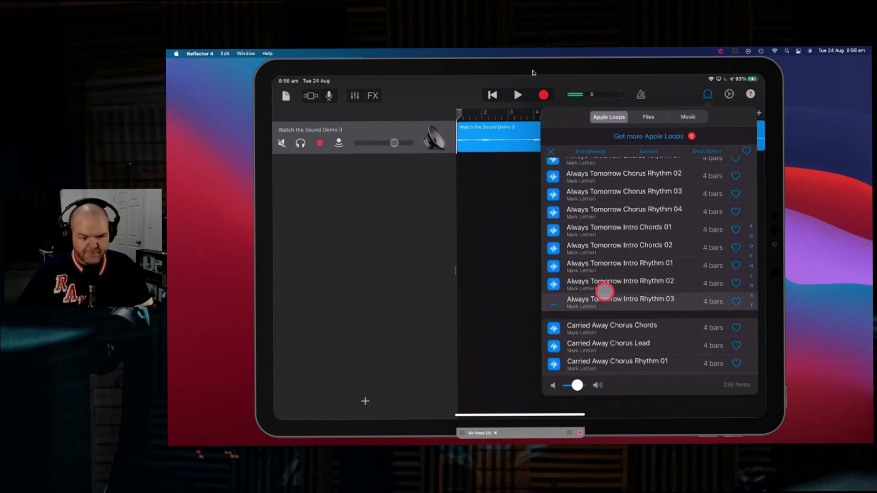
click(610, 327)
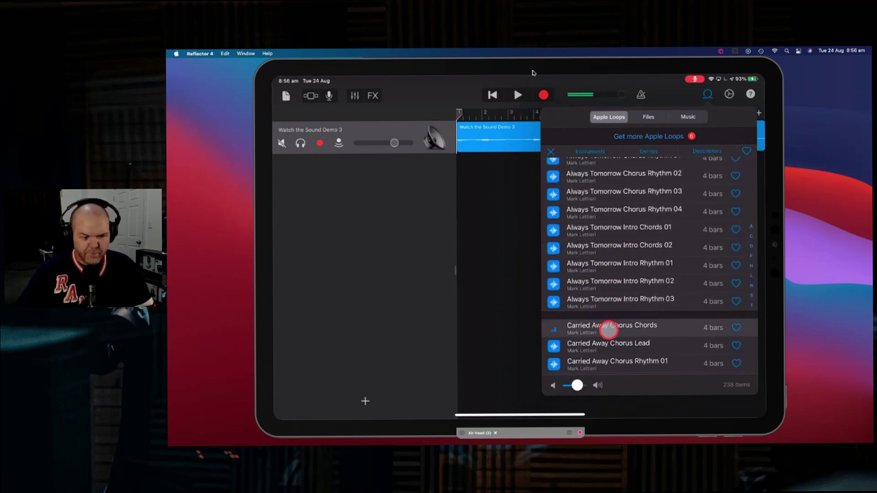
drag(610, 328, 476, 196)
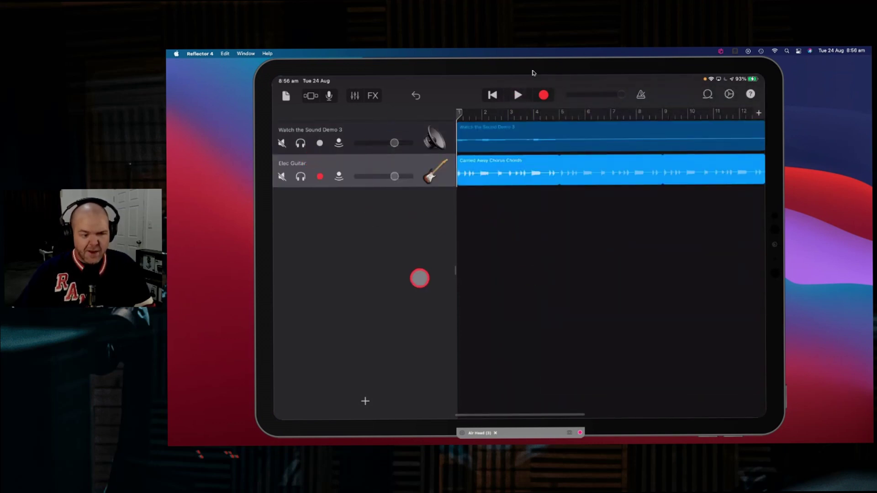
Step: Filter Apple Loops to only the Tom Misch sound pack, deselecting all others
click(706, 95)
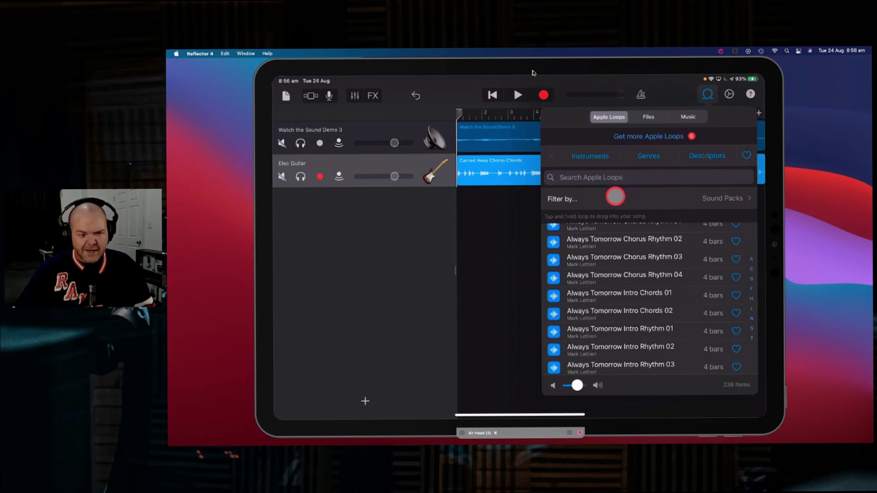
click(615, 198)
click(634, 153)
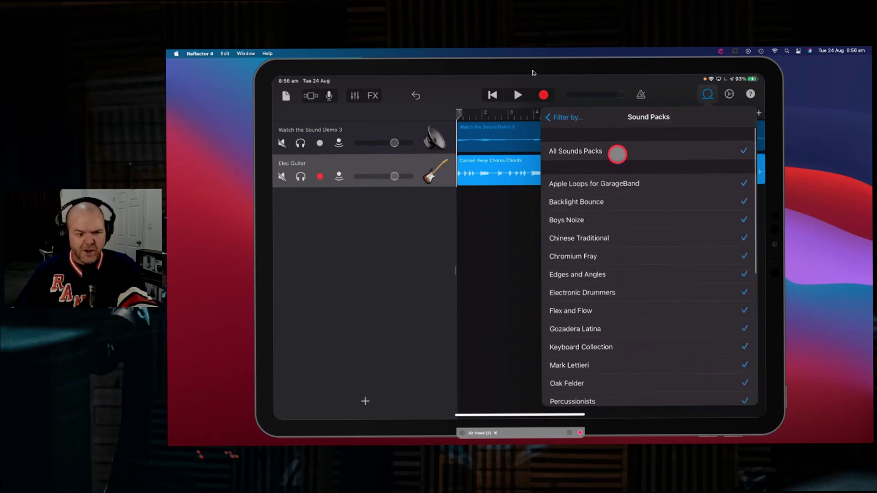
click(617, 155)
scroll(628, 163, down, 6)
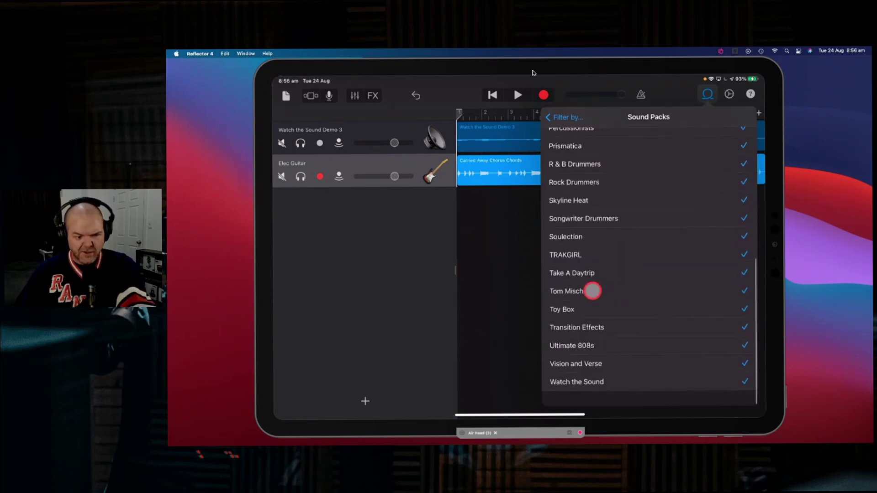
click(593, 291)
click(563, 117)
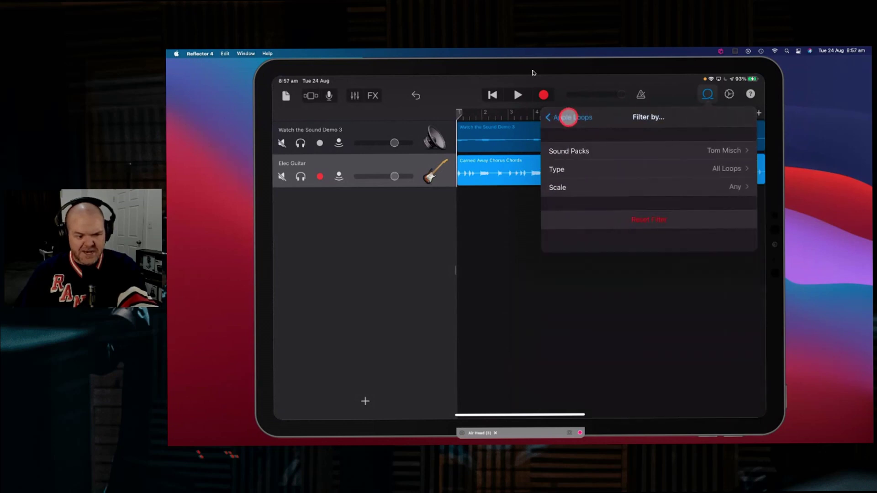
click(571, 117)
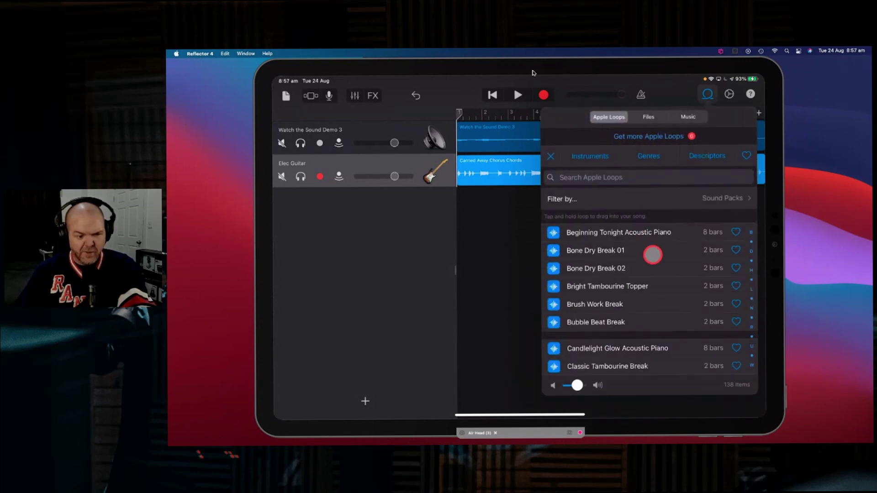
Step: Preview Bone Dry Break 02 and drag it in as a new drum track
scroll(649, 251, down, 2)
click(603, 228)
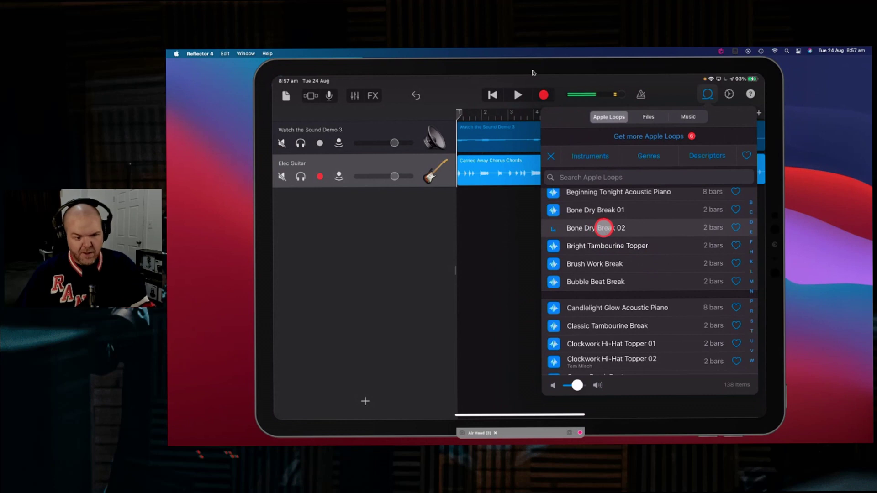
drag(604, 228, 464, 217)
Step: Mute Watch the Sound Demo 3, play the guitar and drum loops, then stop and rewind
click(281, 143)
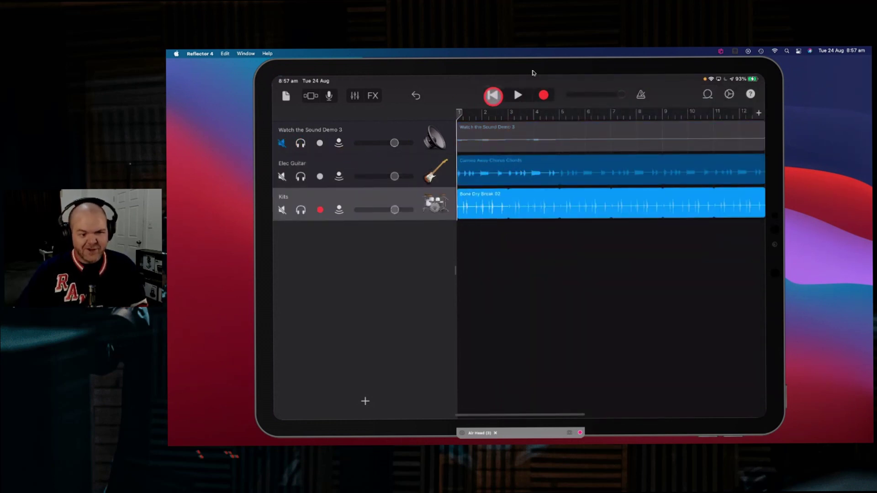
click(512, 97)
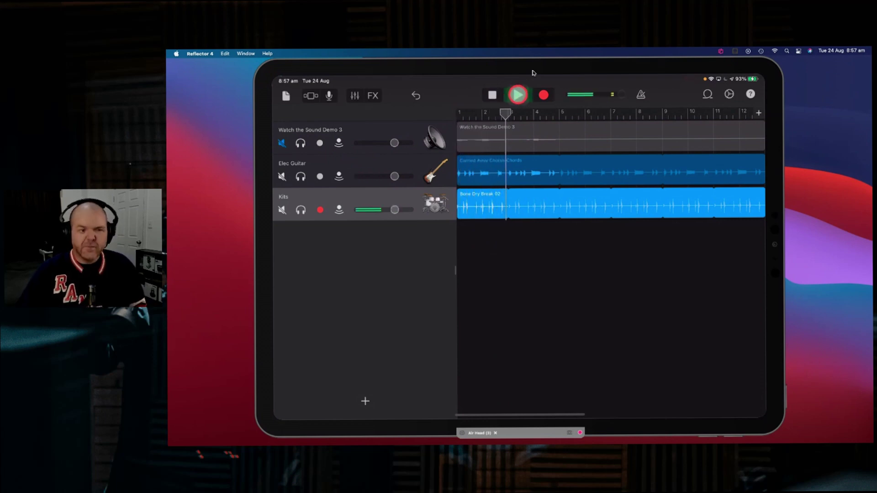
click(518, 97)
click(492, 94)
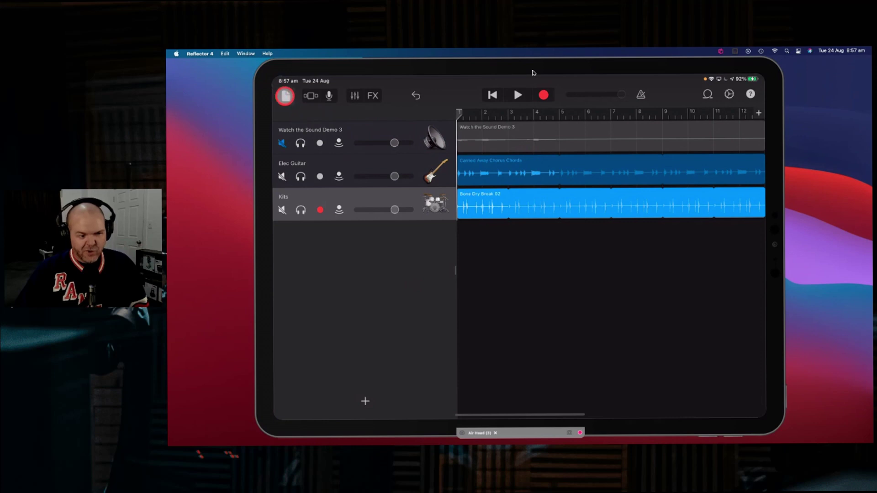
Step: Save the iPad song and go back to the Tutorial Songs browser via My Songs
click(285, 96)
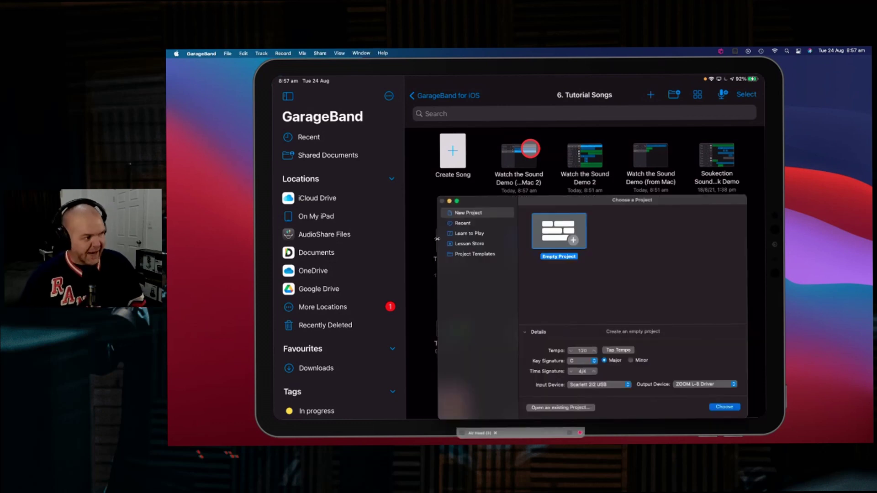
Step: Open the existing project Watch the Sound Demo 3 from disk
click(581, 408)
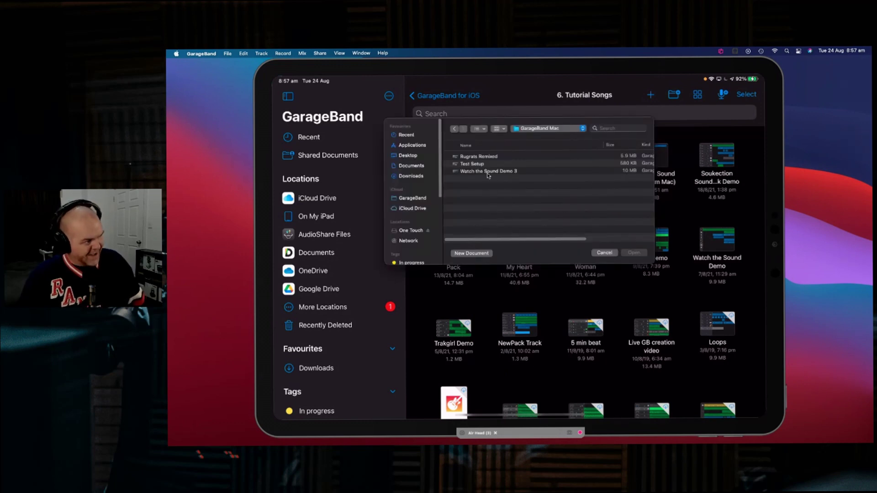
click(494, 172)
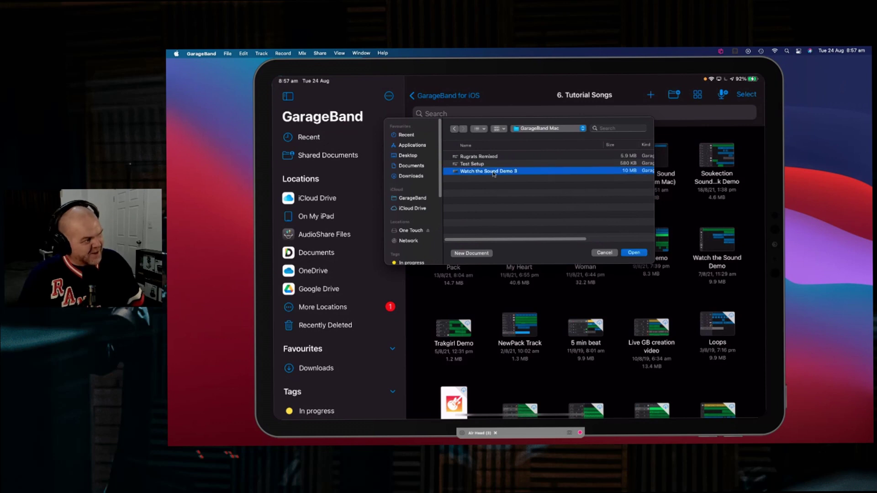
click(636, 253)
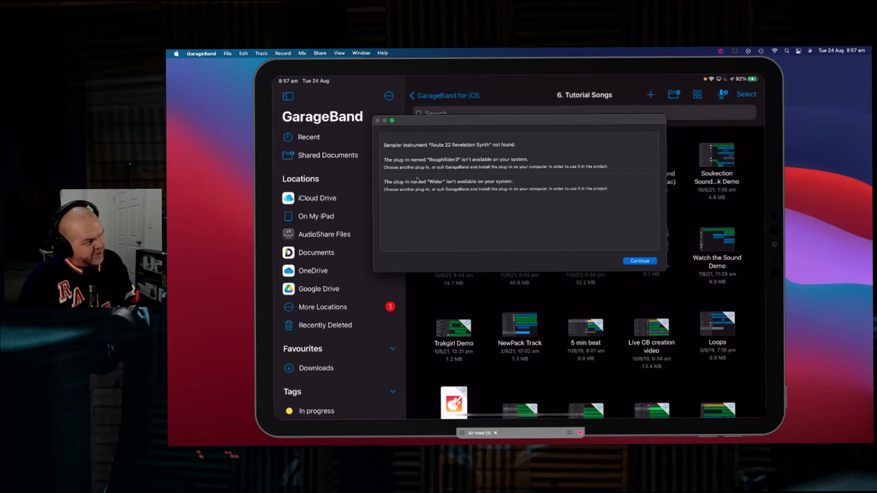
Step: Get past the missing plug-in warning and import the tracks added on the iPad
click(639, 261)
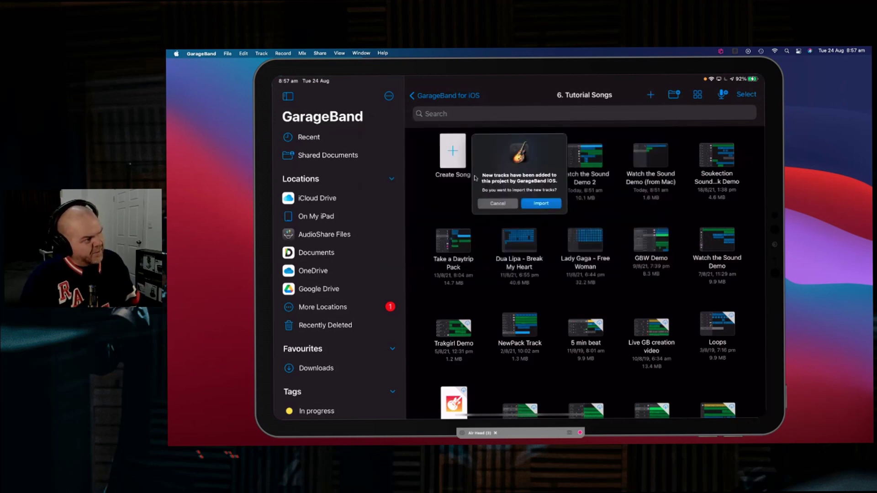
click(545, 204)
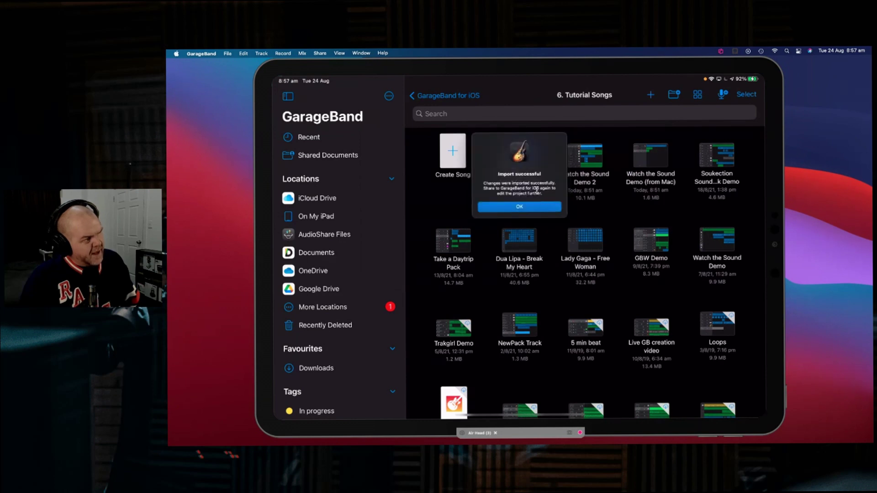
click(541, 206)
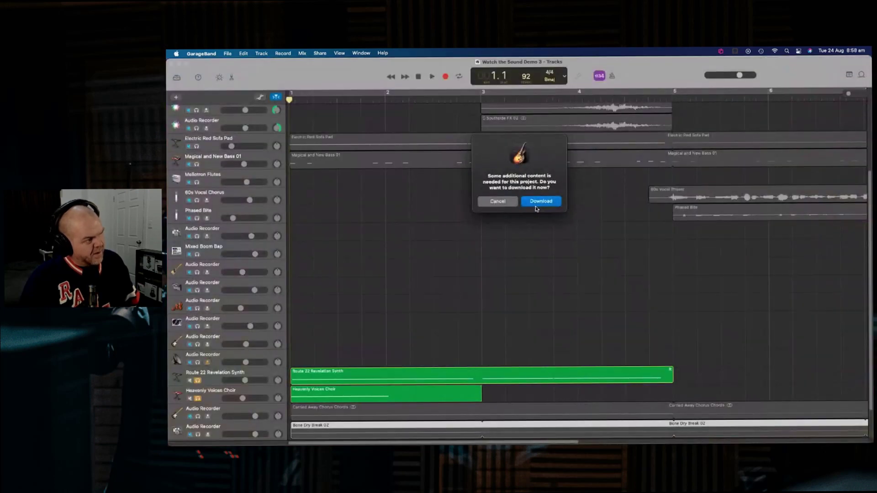
Step: Download the required additional content and continue past each missing plug-in alert to reveal the tracks
click(542, 202)
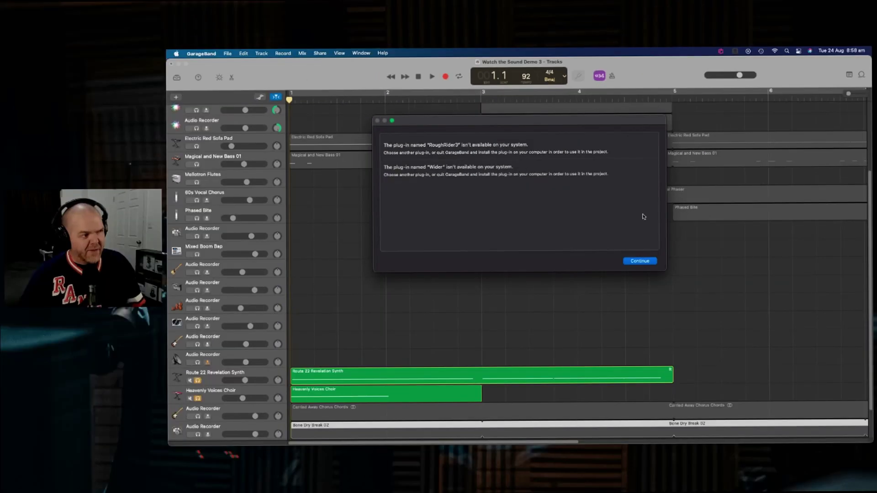
click(645, 260)
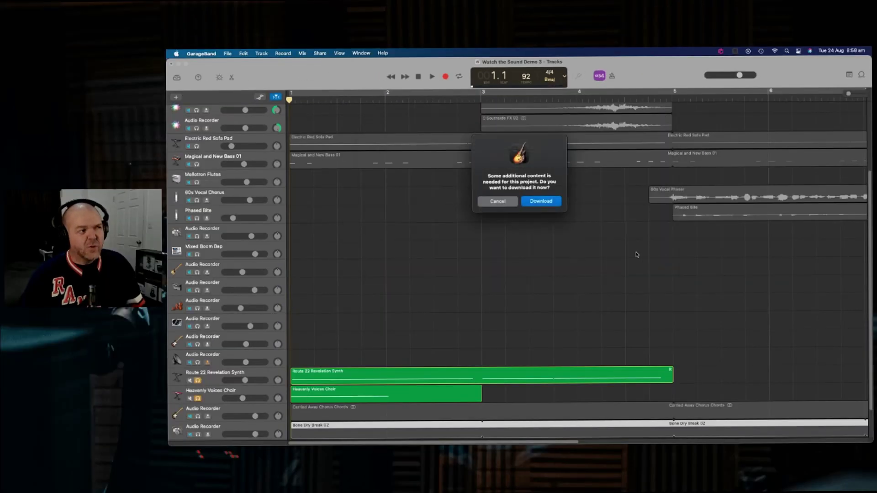
click(547, 202)
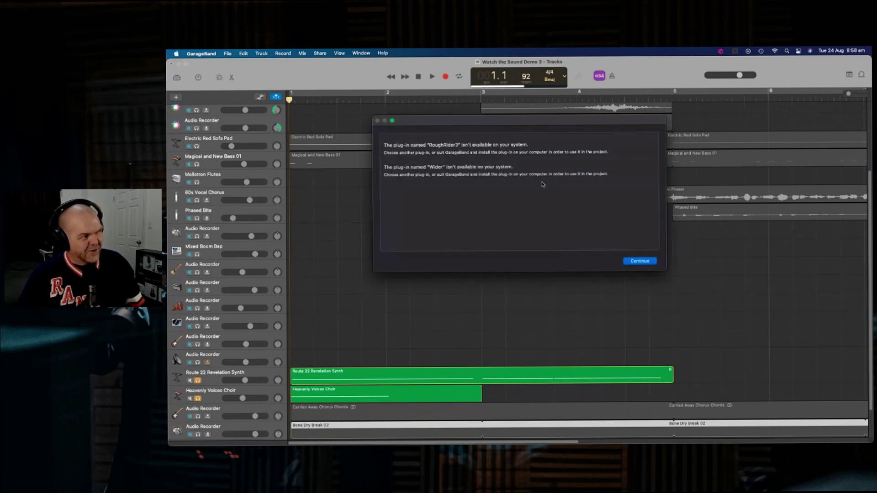
click(640, 261)
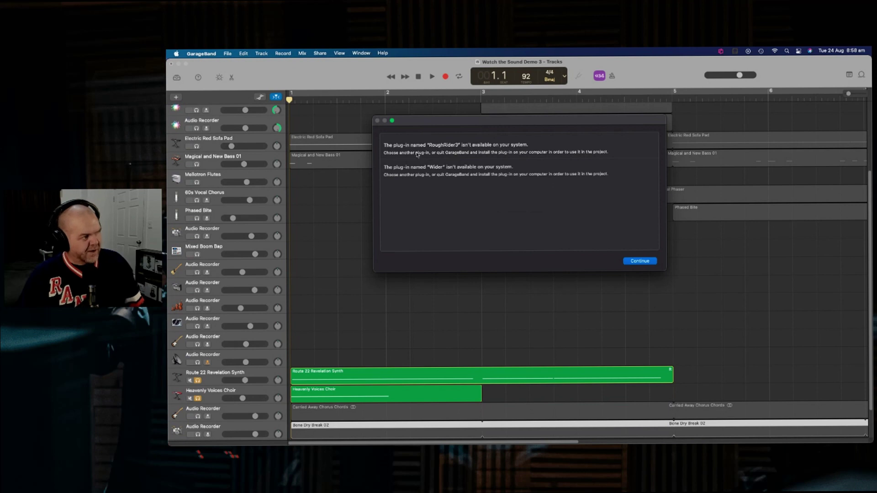
click(653, 260)
scroll(402, 261, down, 2)
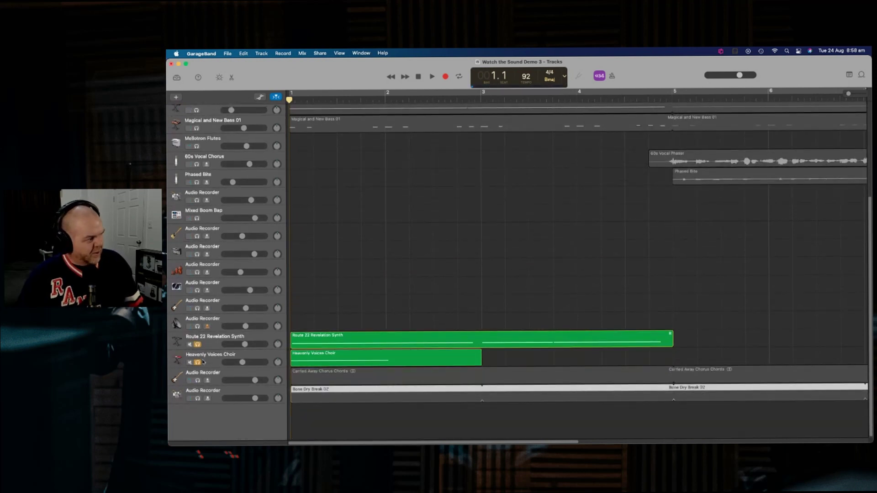
Step: Unsolo Route 22 and Heavenly Voices Choir; solo Carried Away Chorus Chords and Bone Dry Break 02
click(198, 345)
click(198, 362)
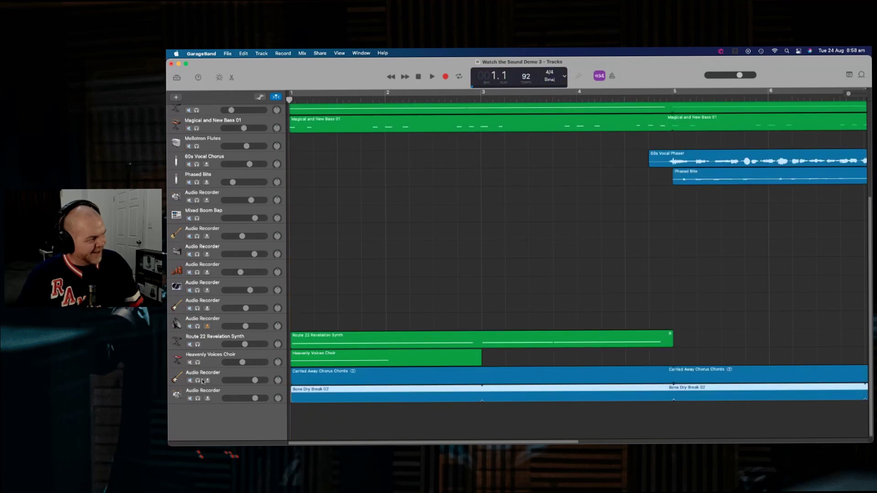
click(196, 381)
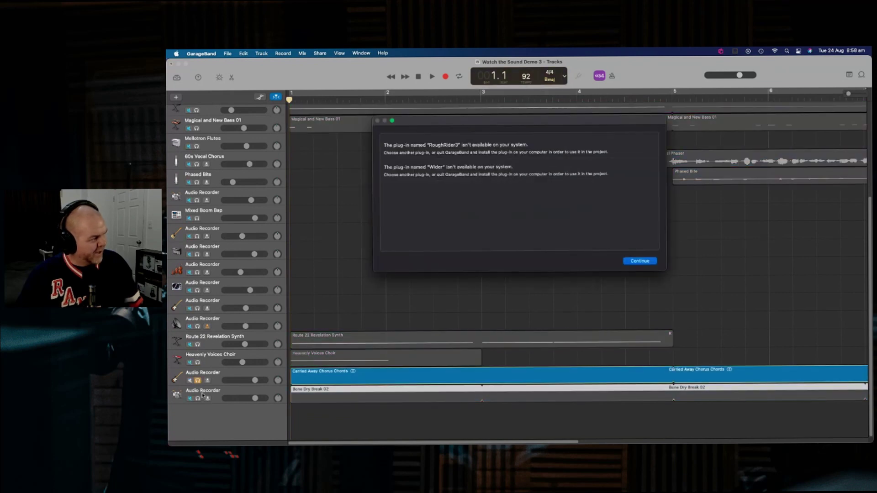
click(651, 262)
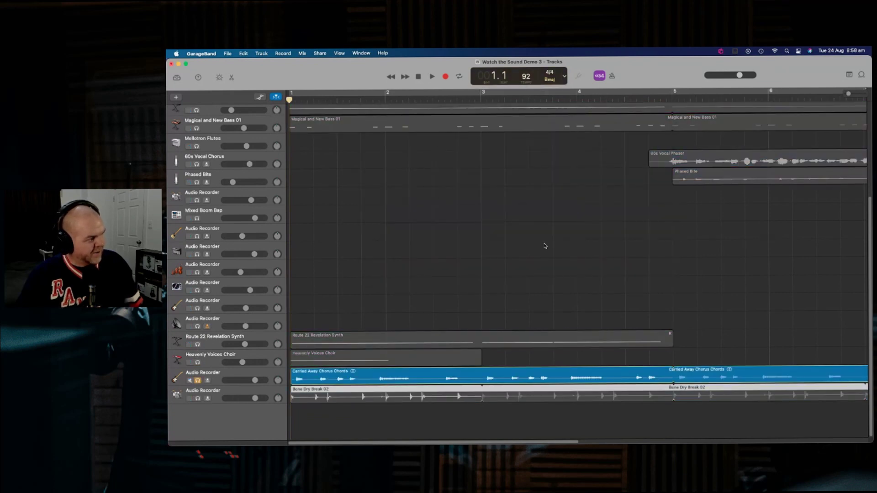
click(197, 399)
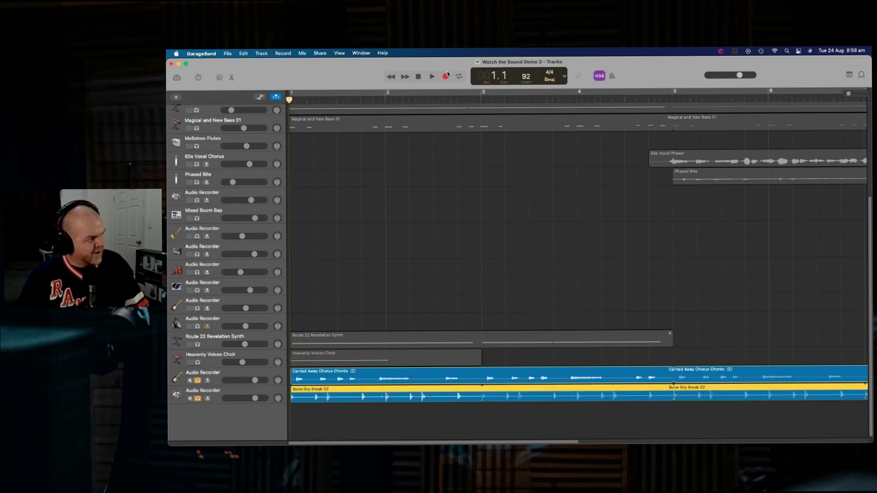
Step: Play the soloed chords and drums, then stop and return to bar 1
click(433, 76)
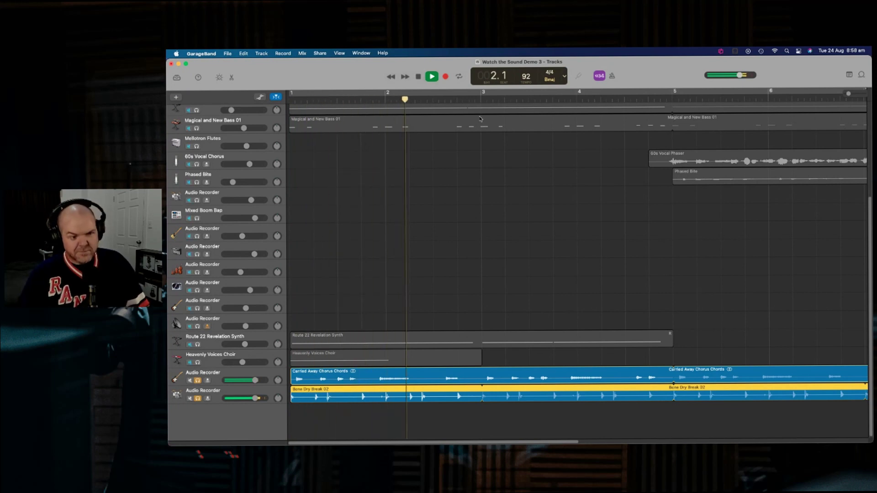
click(418, 77)
click(419, 77)
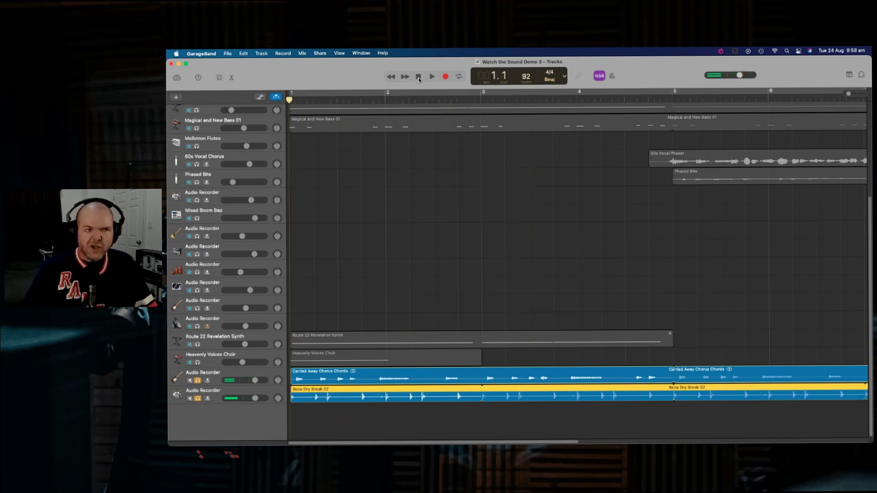